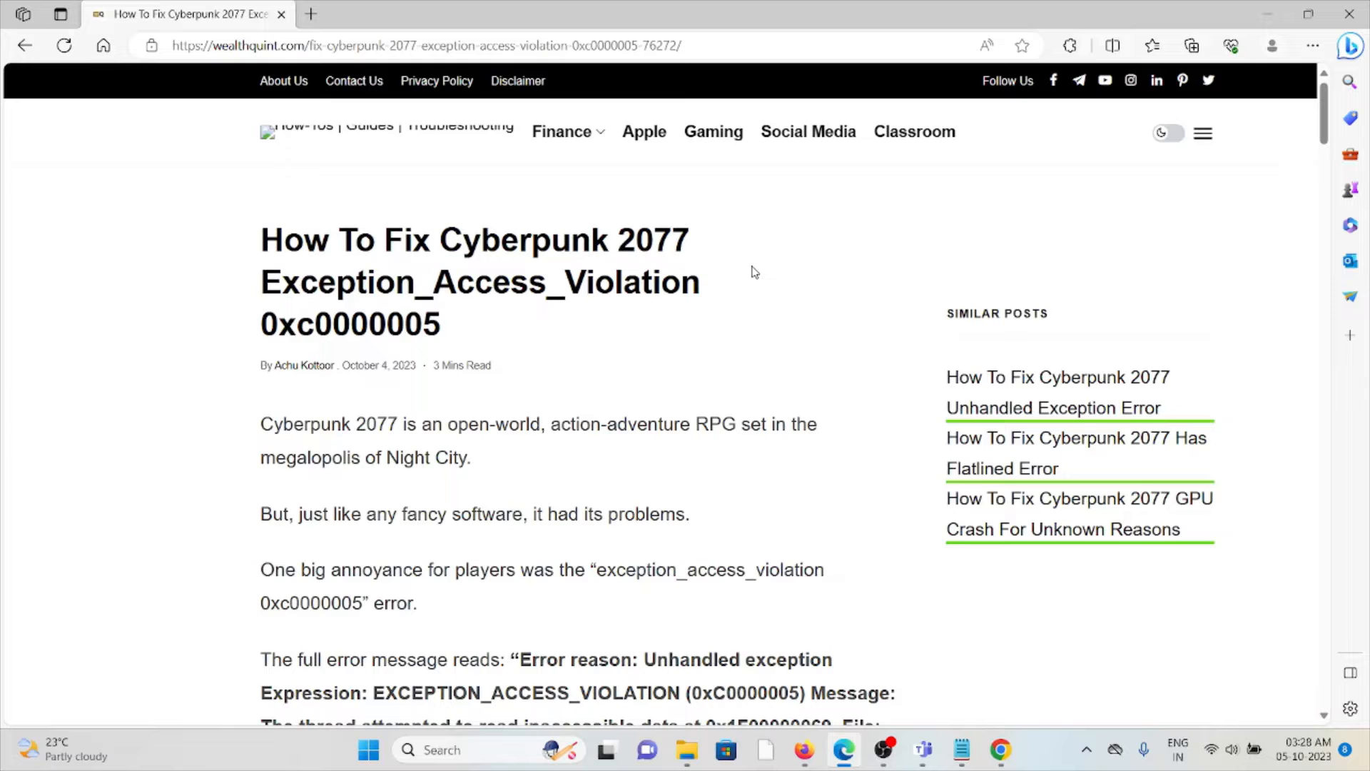
{"action": "scroll", "coordinate": [680, 461], "scroll_direction": "down", "scroll_amount": 1}
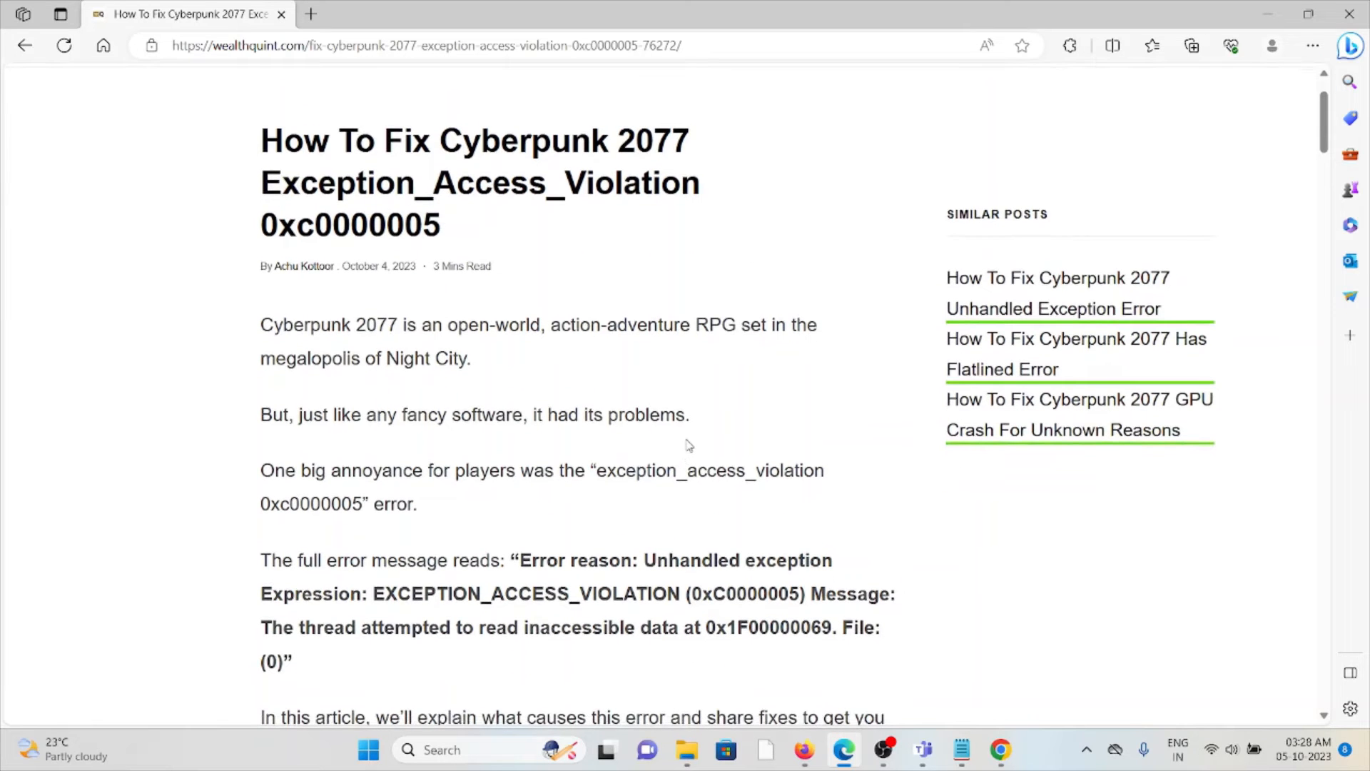
{"action": "scroll", "coordinate": [691, 442], "scroll_direction": "down", "scroll_amount": 1}
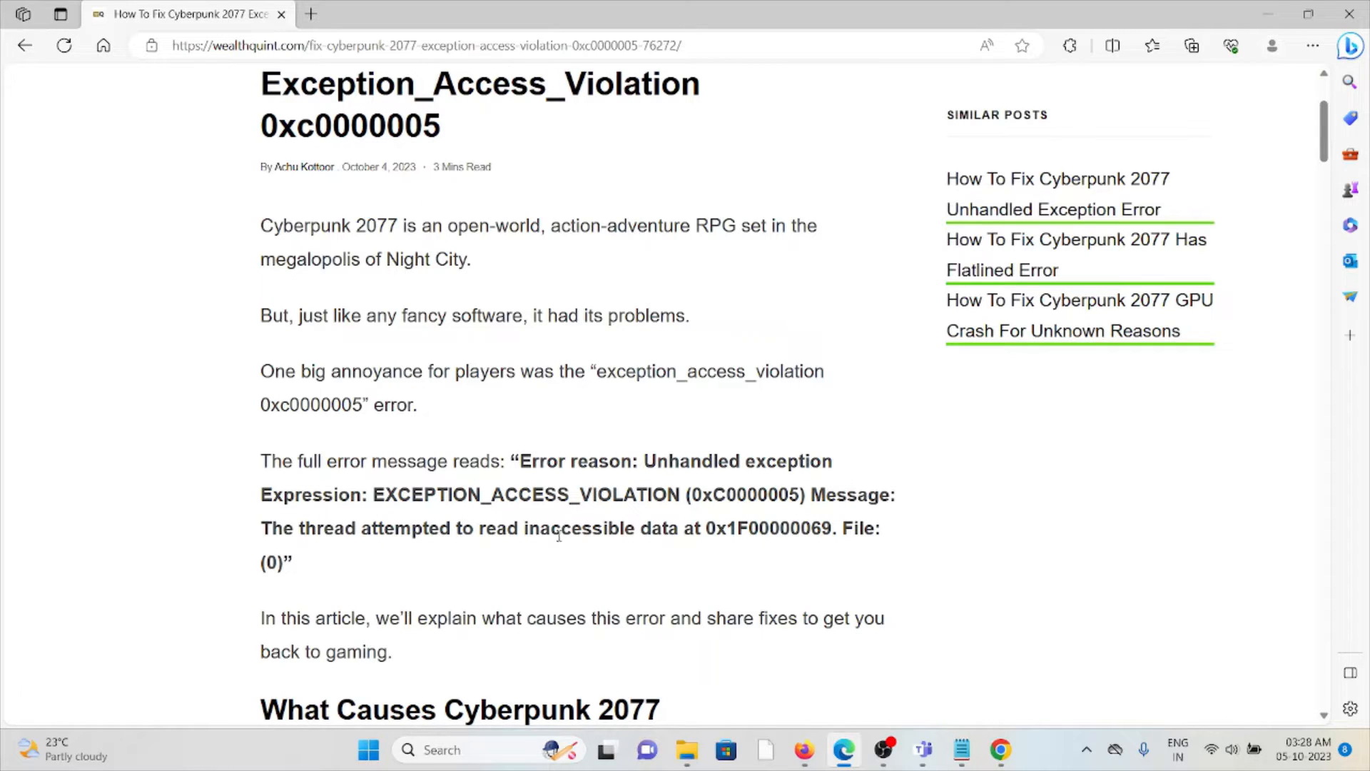
{"action": "scroll", "coordinate": [558, 535], "scroll_direction": "down", "scroll_amount": 2}
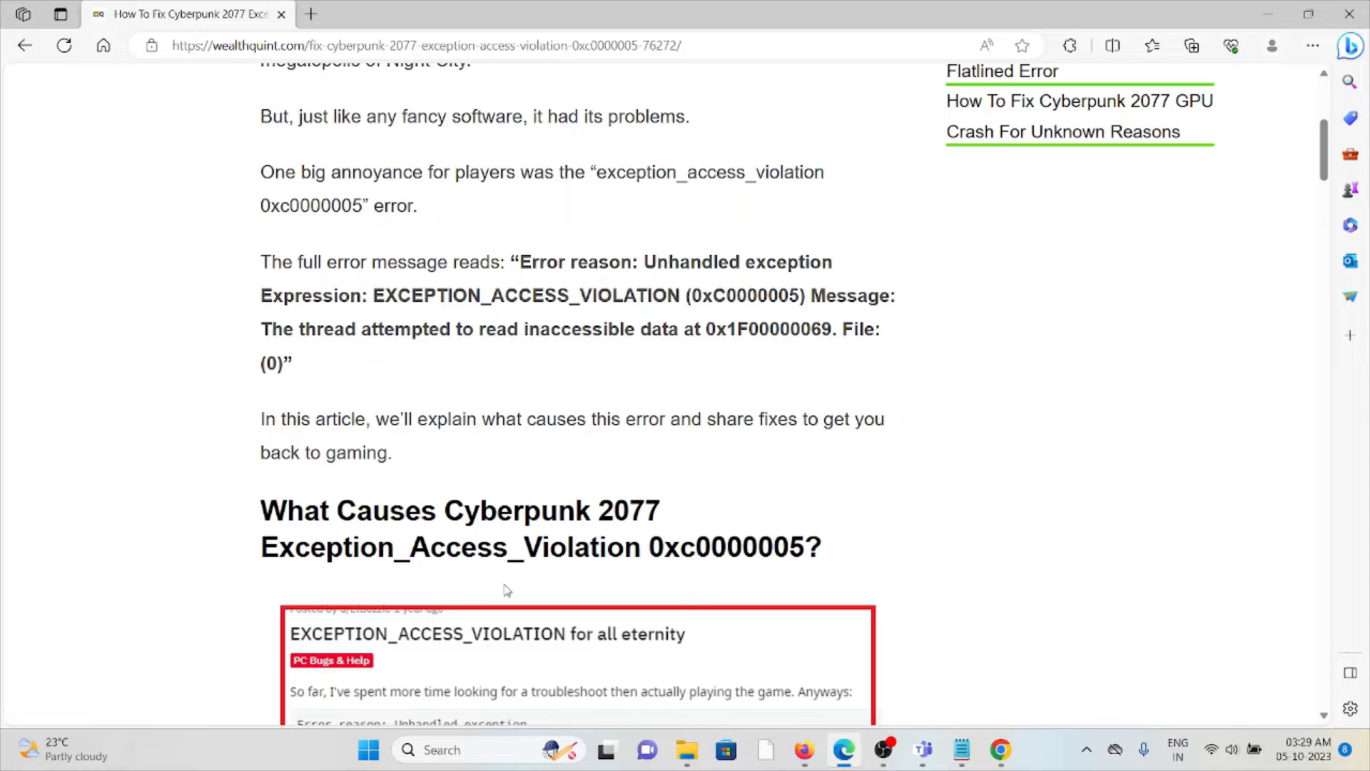
{"action": "scroll", "coordinate": [507, 590], "scroll_direction": "down", "scroll_amount": 2}
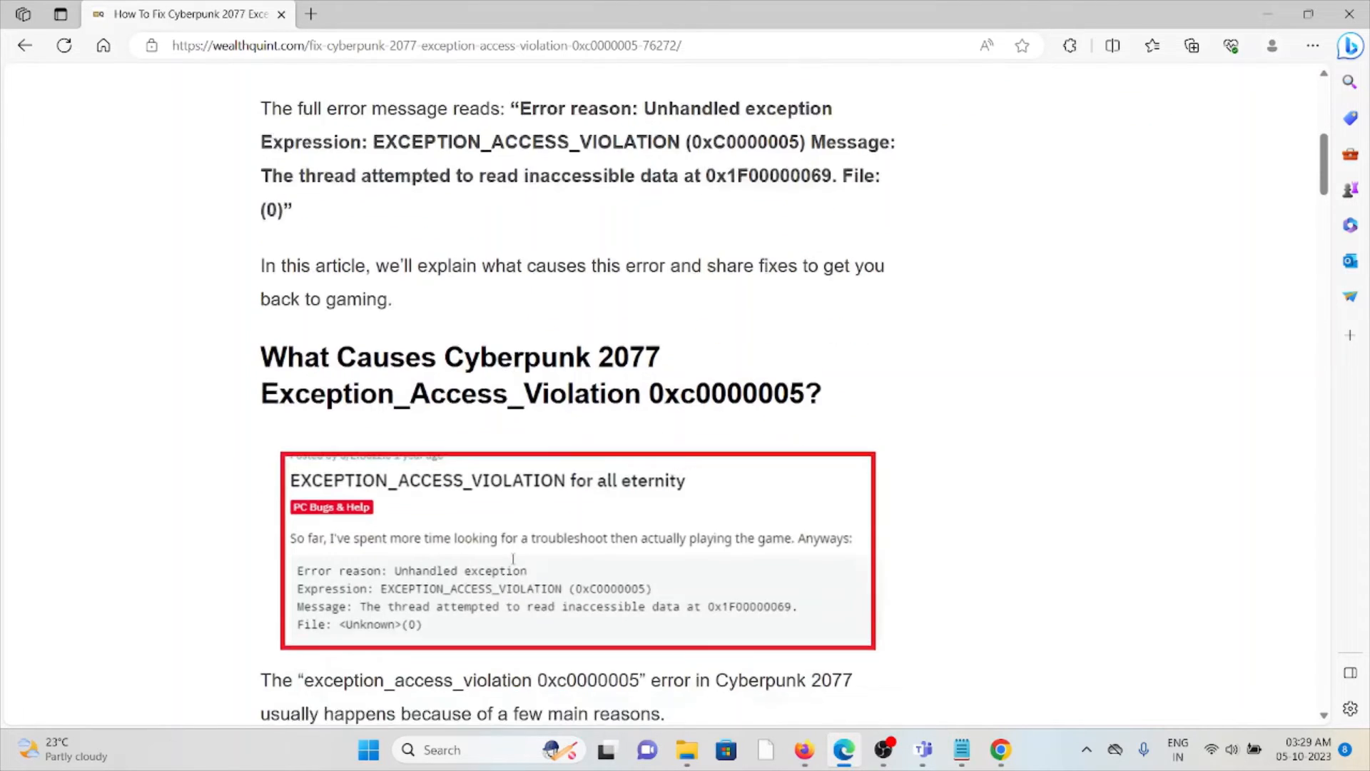
{"action": "scroll", "coordinate": [512, 567], "scroll_direction": "down", "scroll_amount": 1}
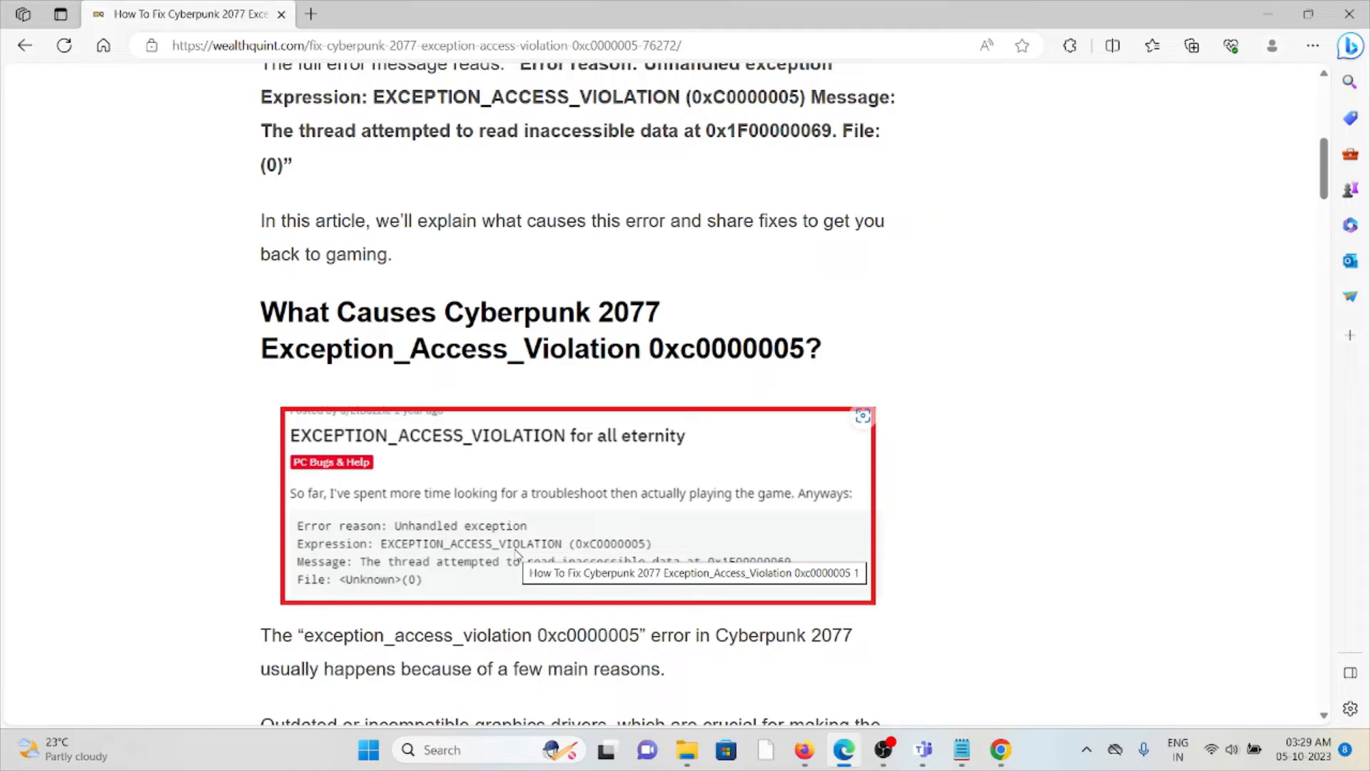
{"action": "scroll", "coordinate": [516, 554], "scroll_direction": "down", "scroll_amount": 2}
{"action": "scroll", "coordinate": [516, 555], "scroll_direction": "down", "scroll_amount": 1}
{"action": "scroll", "coordinate": [516, 554], "scroll_direction": "down", "scroll_amount": 1}
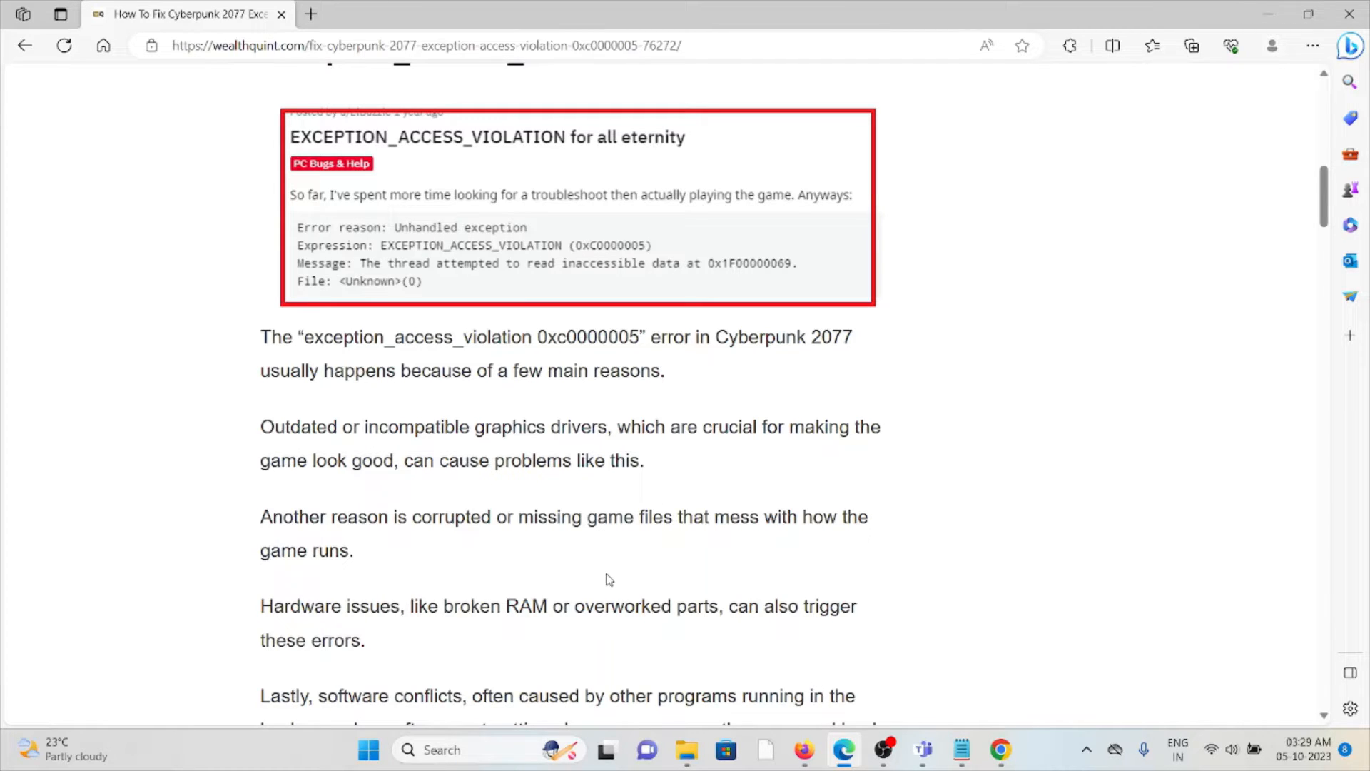
{"action": "scroll", "coordinate": [708, 576], "scroll_direction": "down", "scroll_amount": 2}
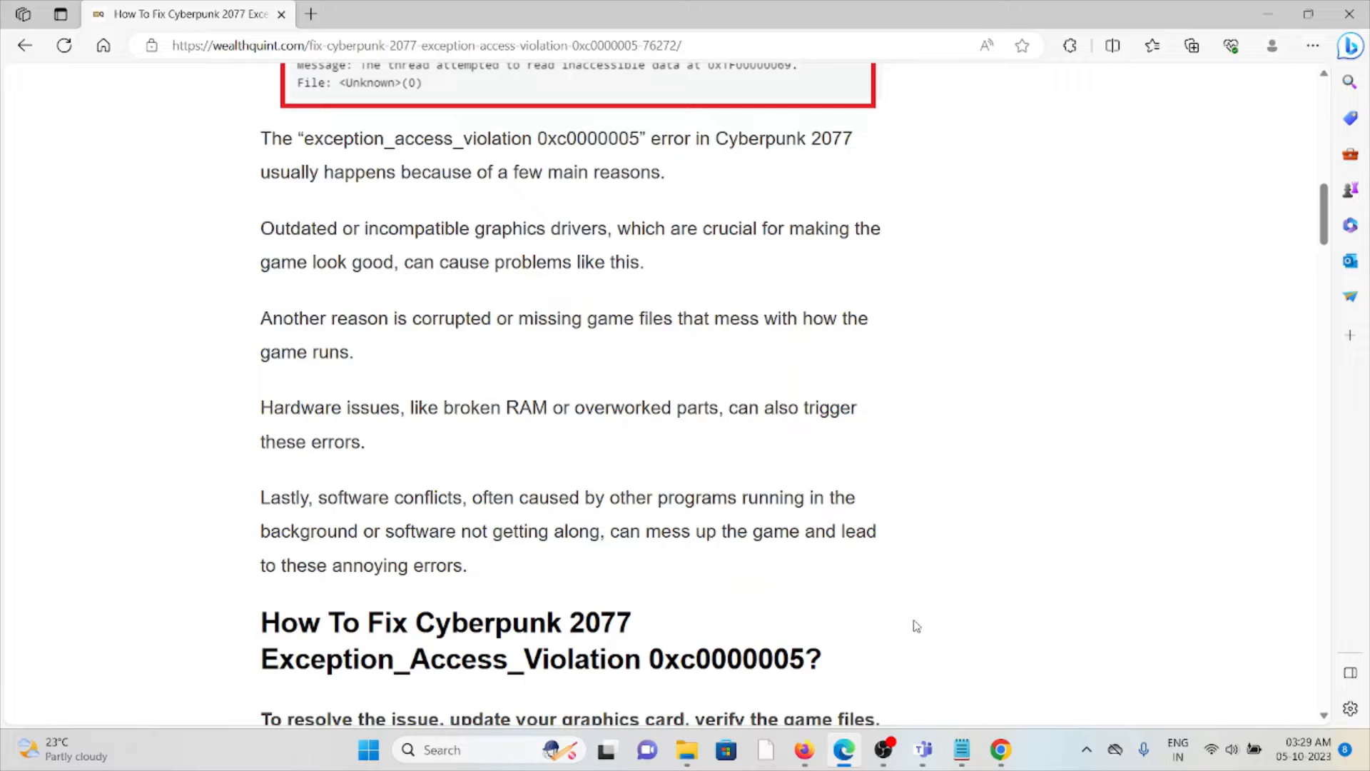
{"action": "scroll", "coordinate": [915, 626], "scroll_direction": "down", "scroll_amount": 2}
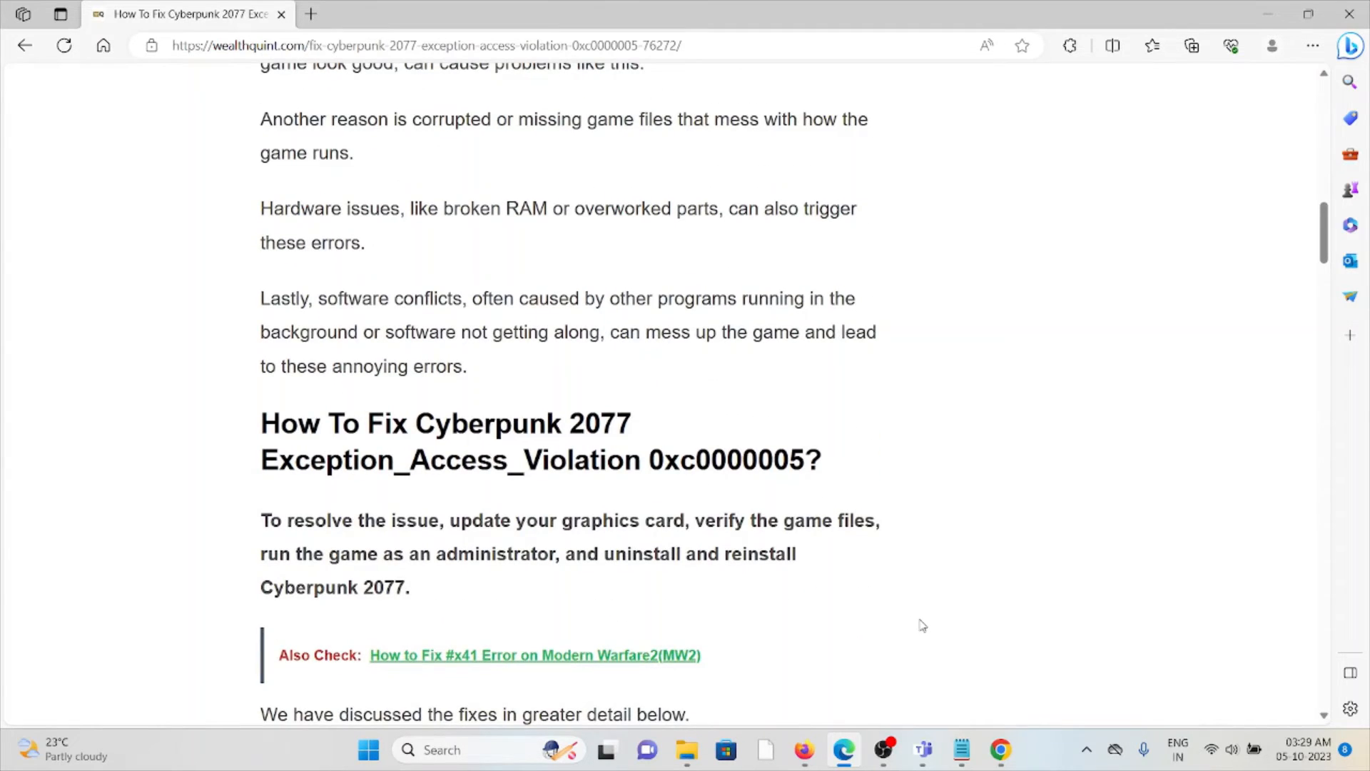
{"action": "scroll", "coordinate": [926, 615], "scroll_direction": "down", "scroll_amount": 1}
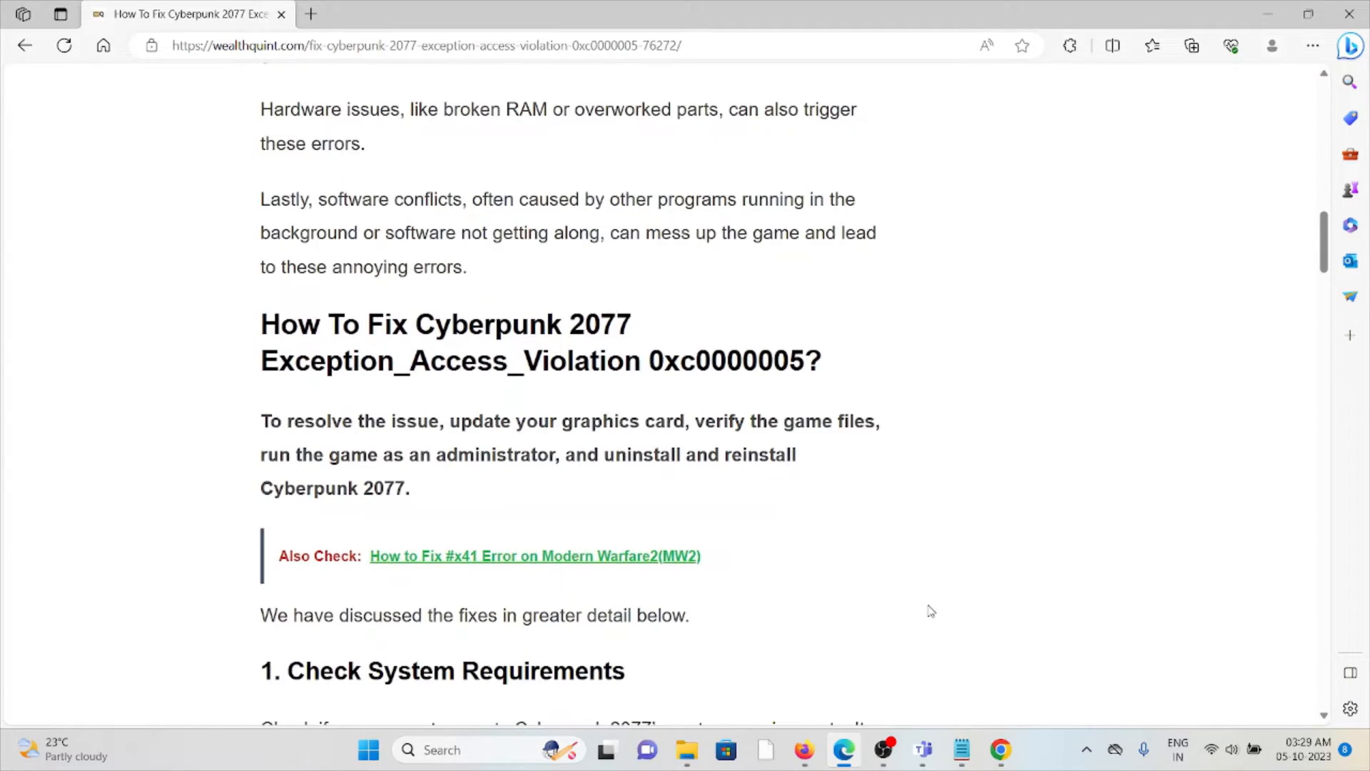
{"action": "scroll", "coordinate": [930, 612], "scroll_direction": "down", "scroll_amount": 1}
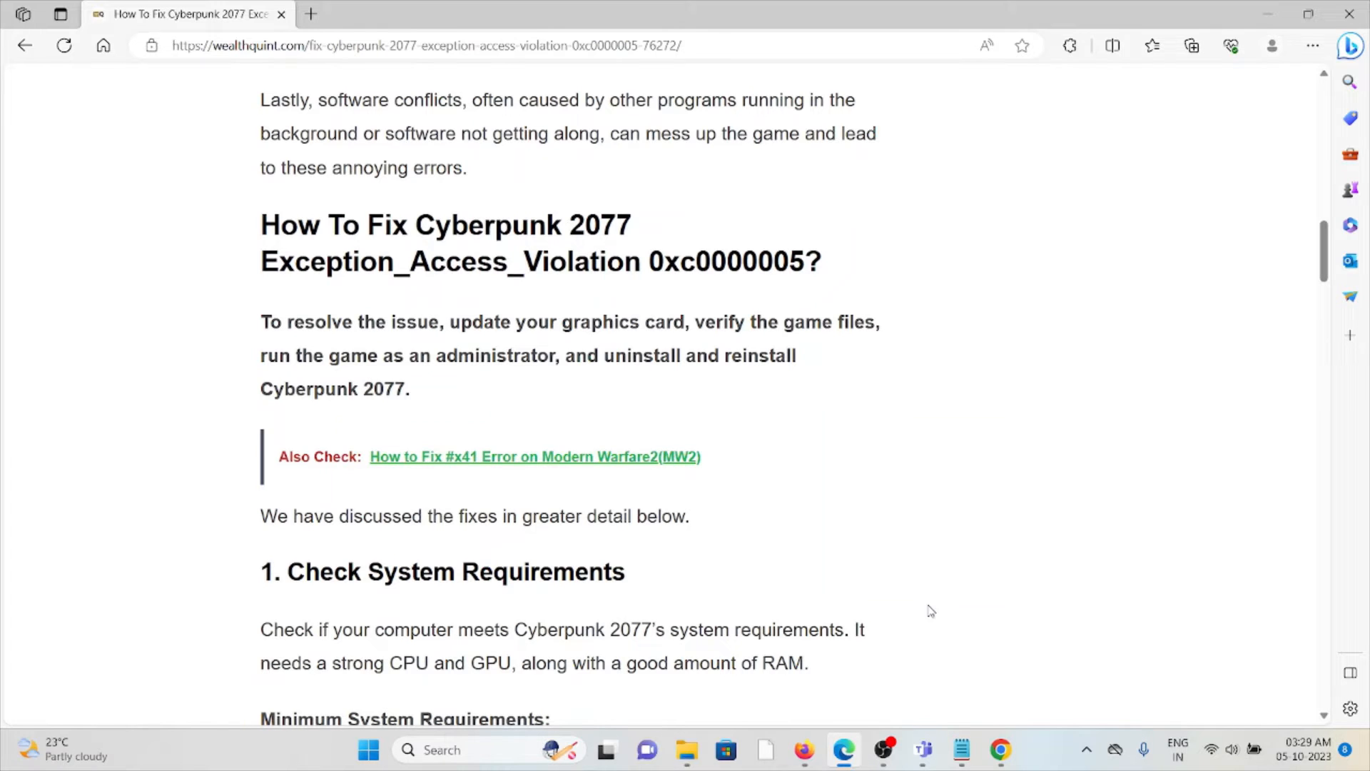
{"action": "scroll", "coordinate": [937, 615], "scroll_direction": "down", "scroll_amount": 1}
{"action": "scroll", "coordinate": [947, 621], "scroll_direction": "down", "scroll_amount": 1}
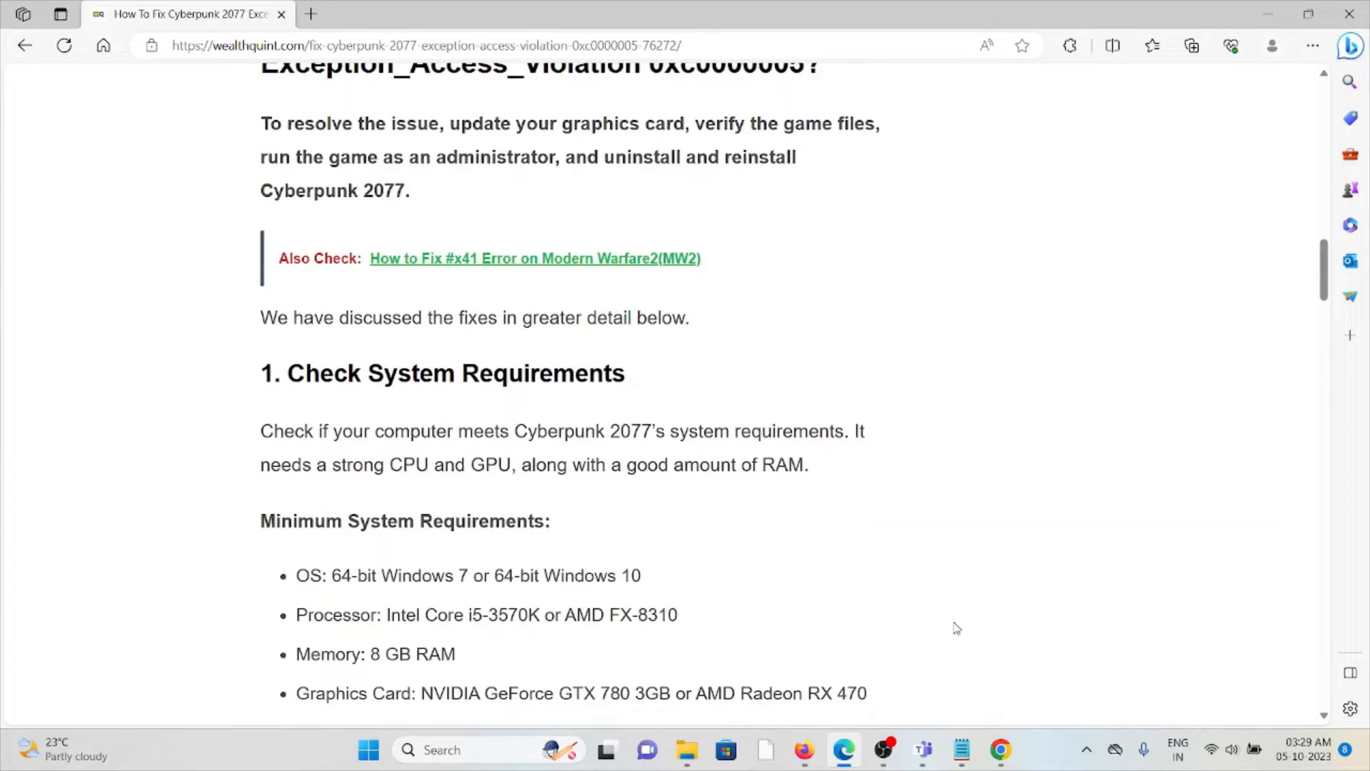
{"action": "scroll", "coordinate": [959, 636], "scroll_direction": "down", "scroll_amount": 1}
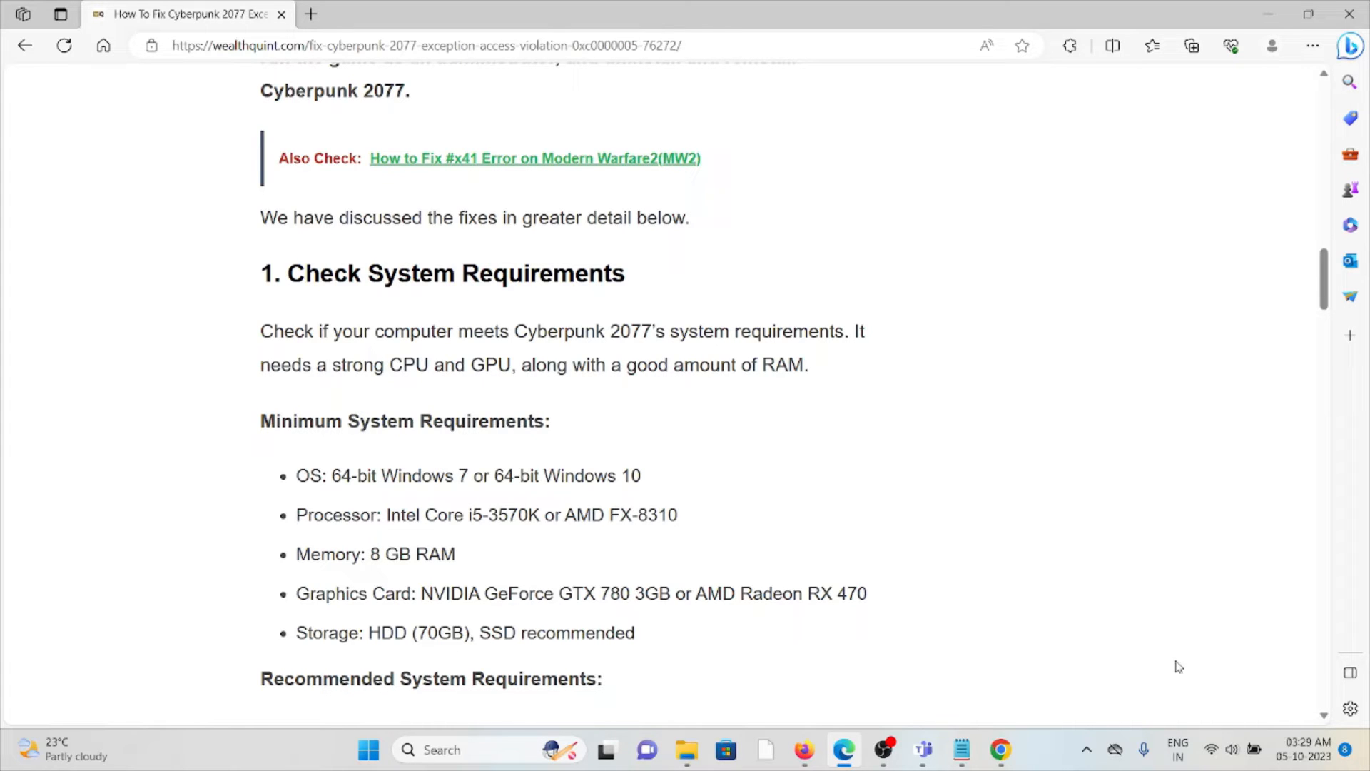
{"action": "scroll", "coordinate": [1045, 568], "scroll_direction": "down", "scroll_amount": 1}
{"action": "scroll", "coordinate": [1045, 568], "scroll_direction": "down", "scroll_amount": 1}
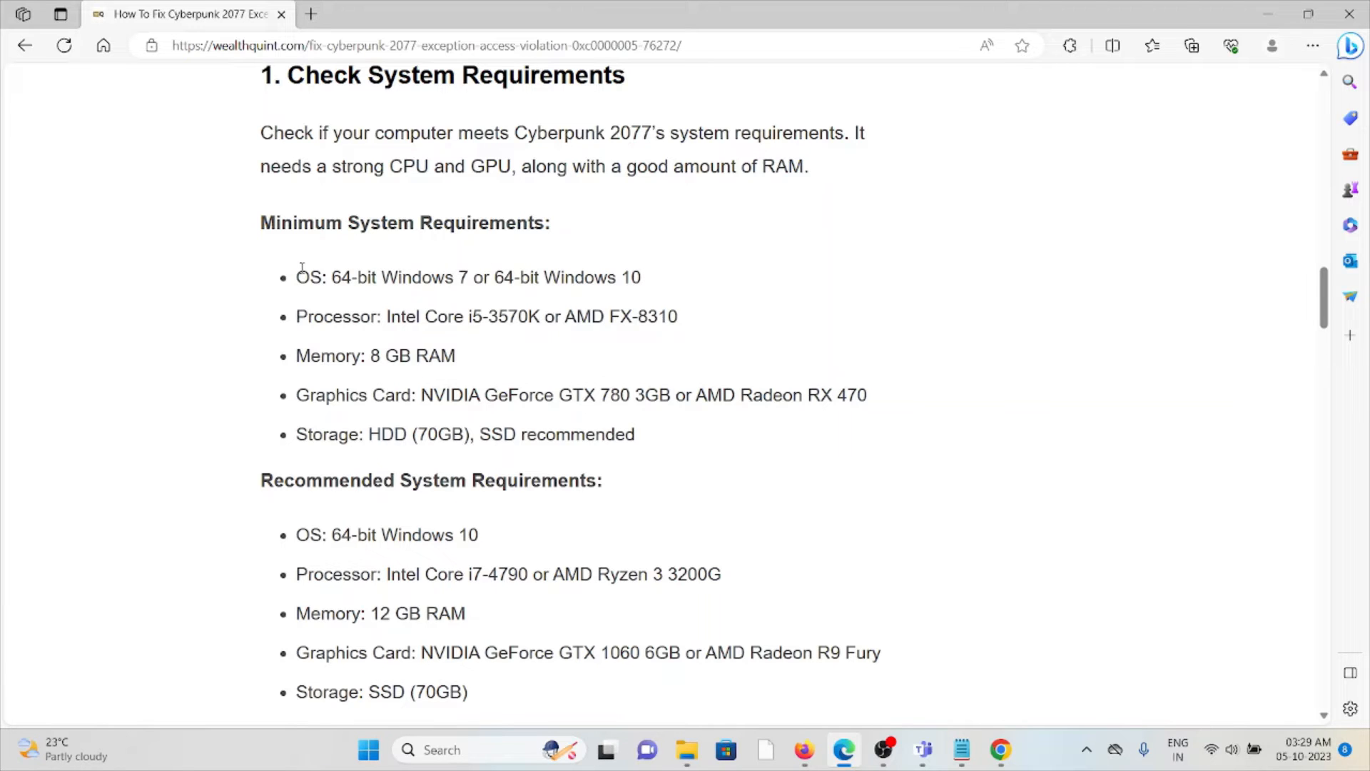
Highlight the five minimum system requirements, then clear the highlight.
{"action": "left_click_drag", "start_coordinate": [297, 276], "coordinate": [643, 428]}
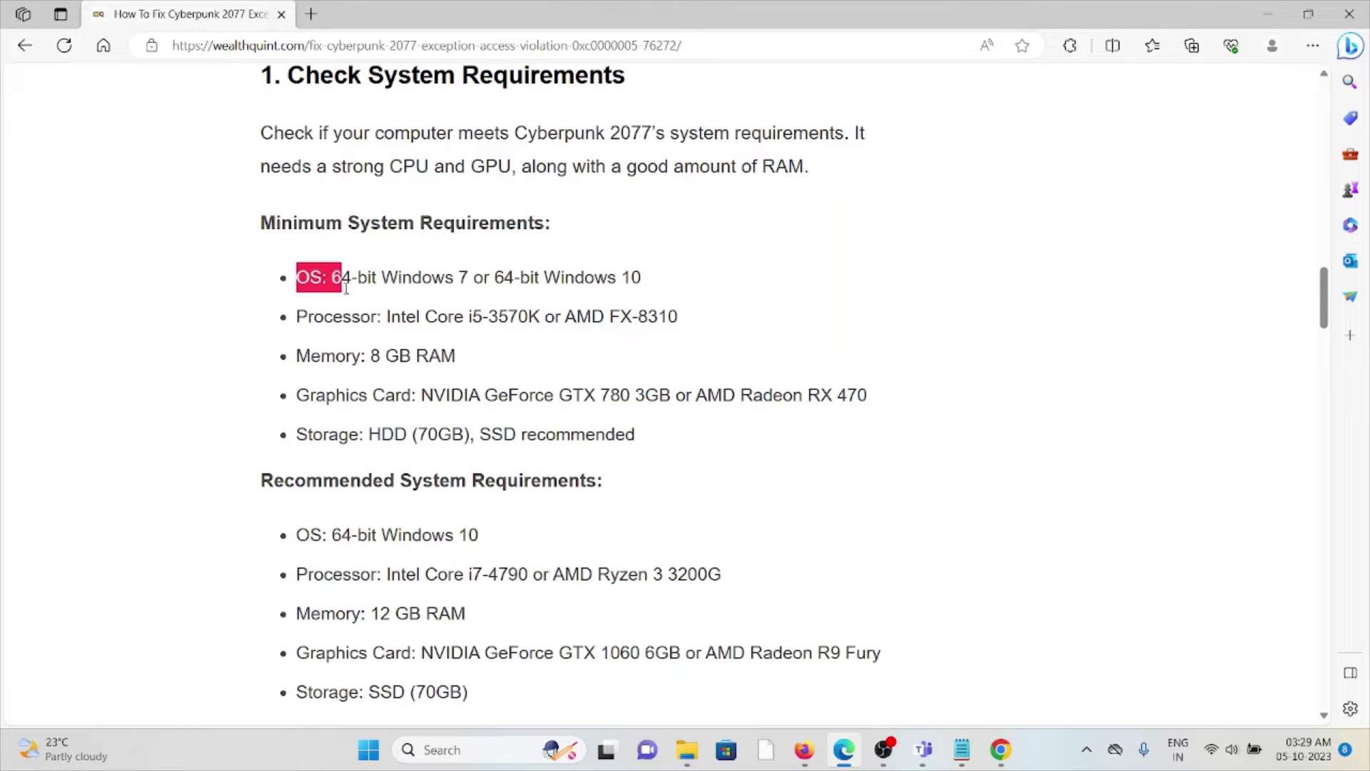
{"action": "left_click", "coordinate": [627, 456]}
{"action": "scroll", "coordinate": [460, 460], "scroll_direction": "down", "scroll_amount": 2}
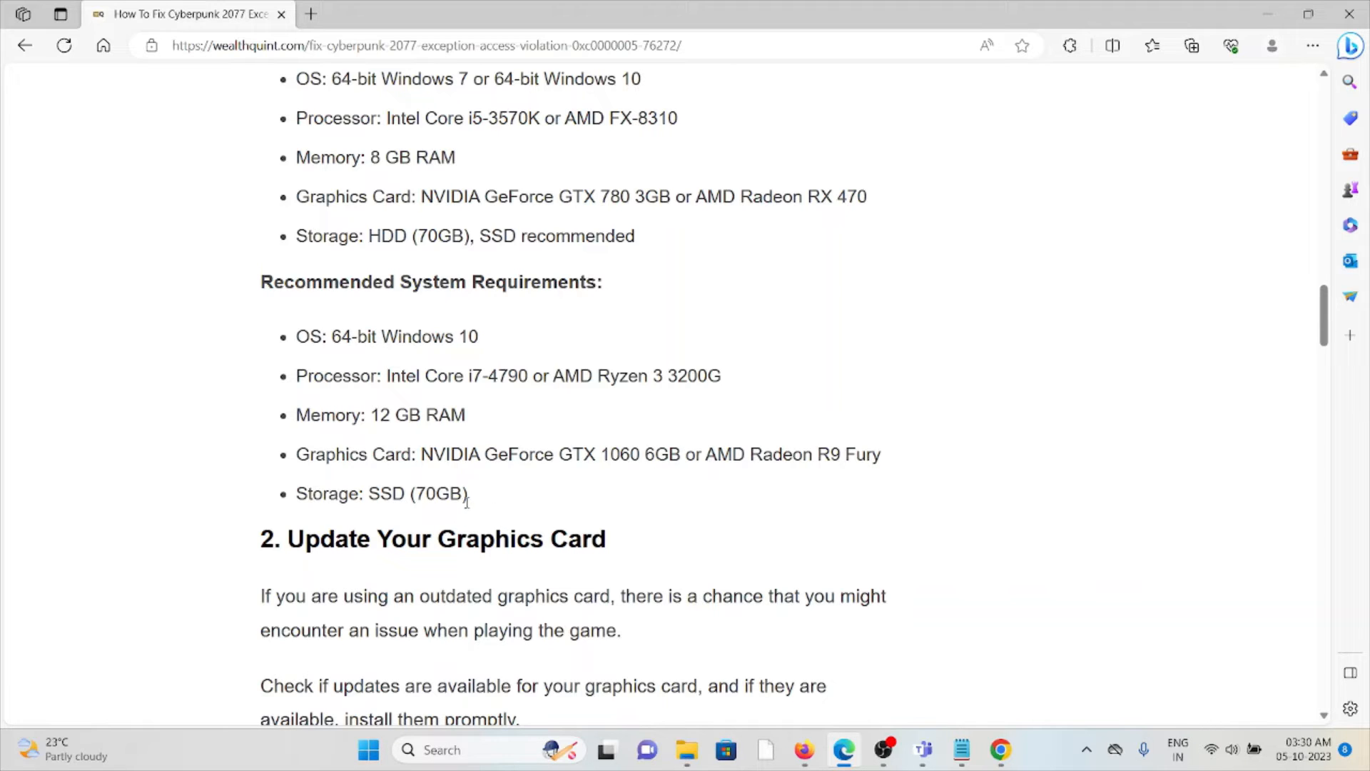
{"action": "scroll", "coordinate": [471, 509], "scroll_direction": "down", "scroll_amount": 2}
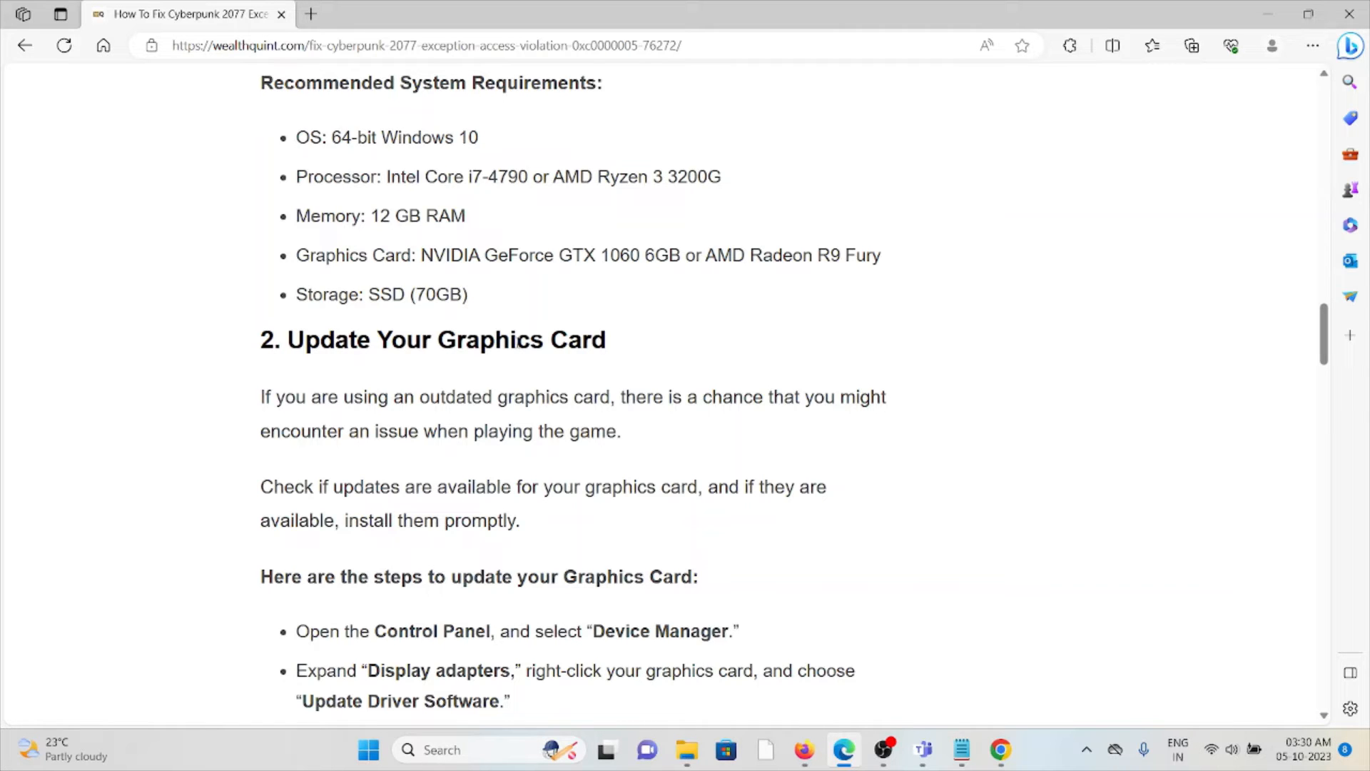
{"action": "scroll", "coordinate": [517, 342], "scroll_direction": "down", "scroll_amount": 3}
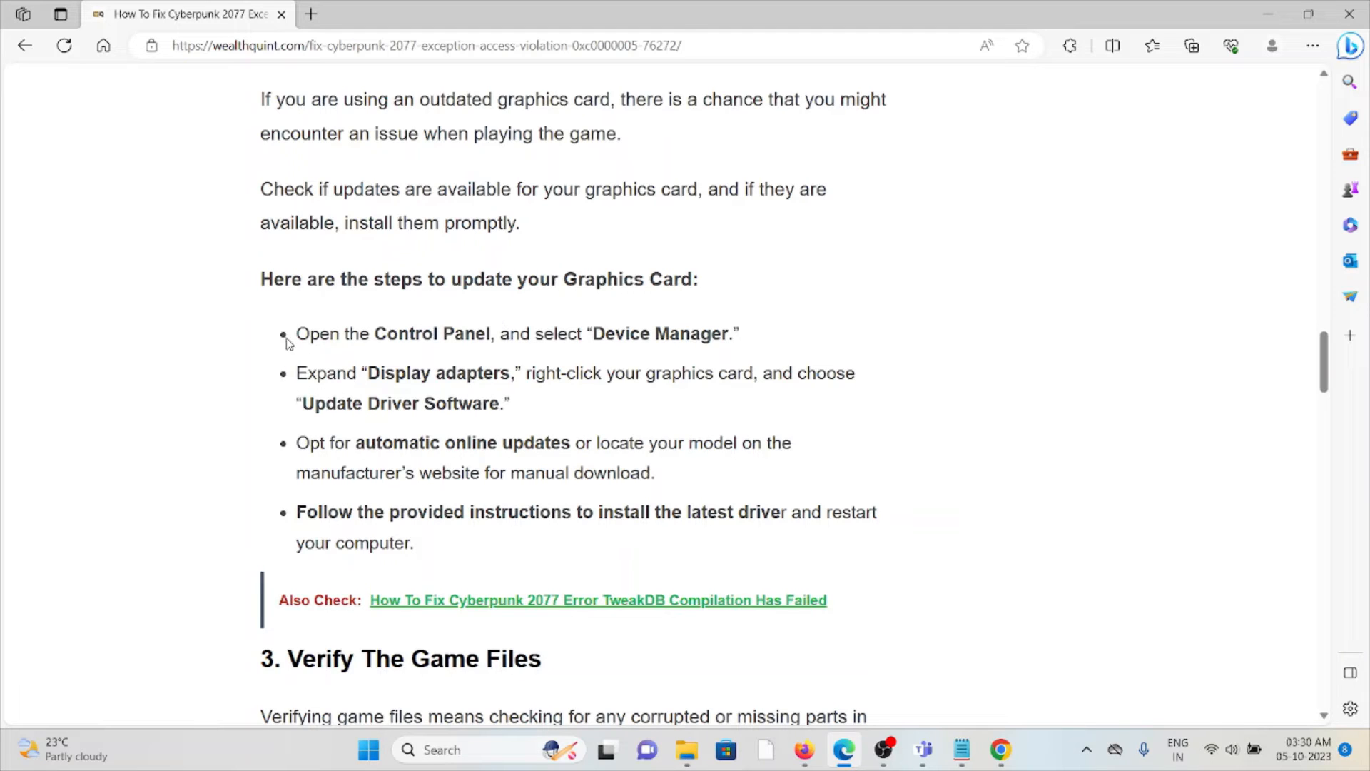
Highlight the four graphics driver update steps, then clear the highlight.
{"action": "left_click_drag", "start_coordinate": [296, 334], "coordinate": [418, 544]}
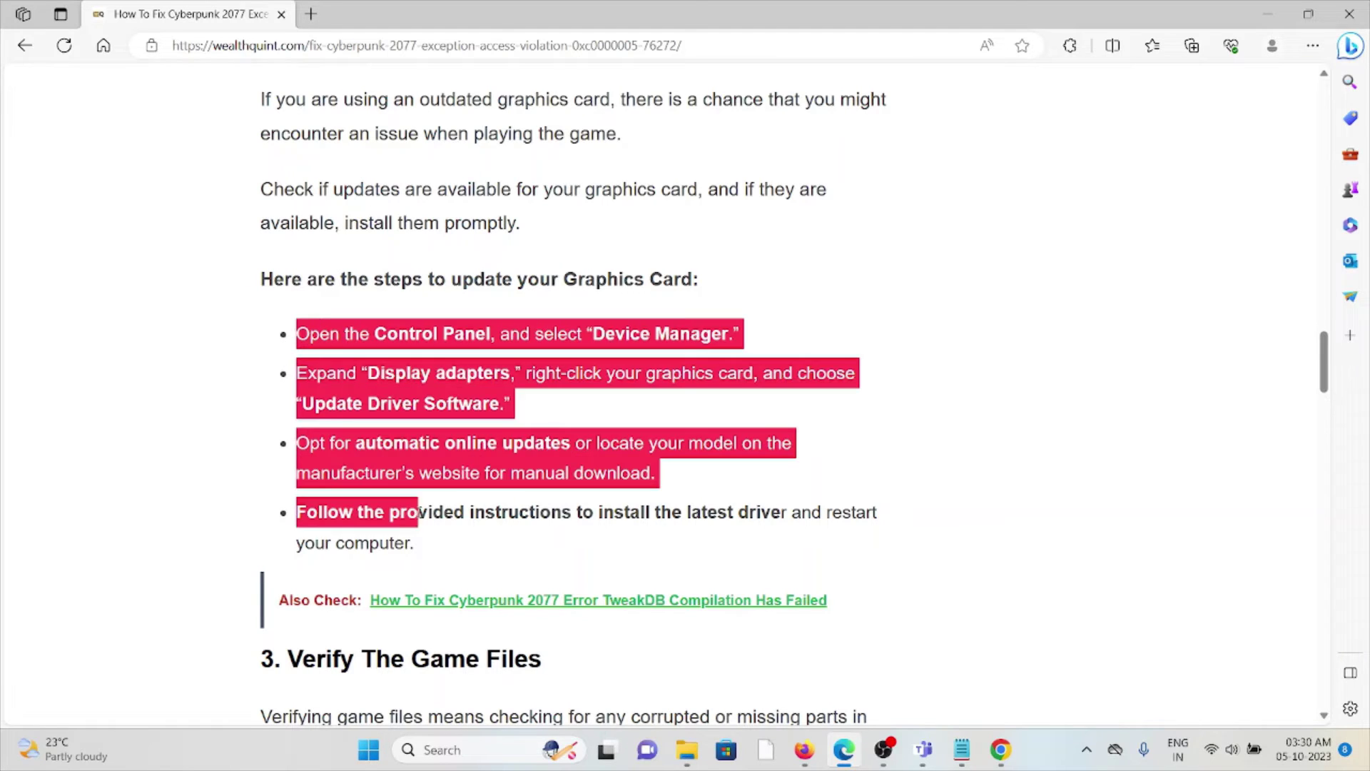
{"action": "left_click", "coordinate": [433, 494]}
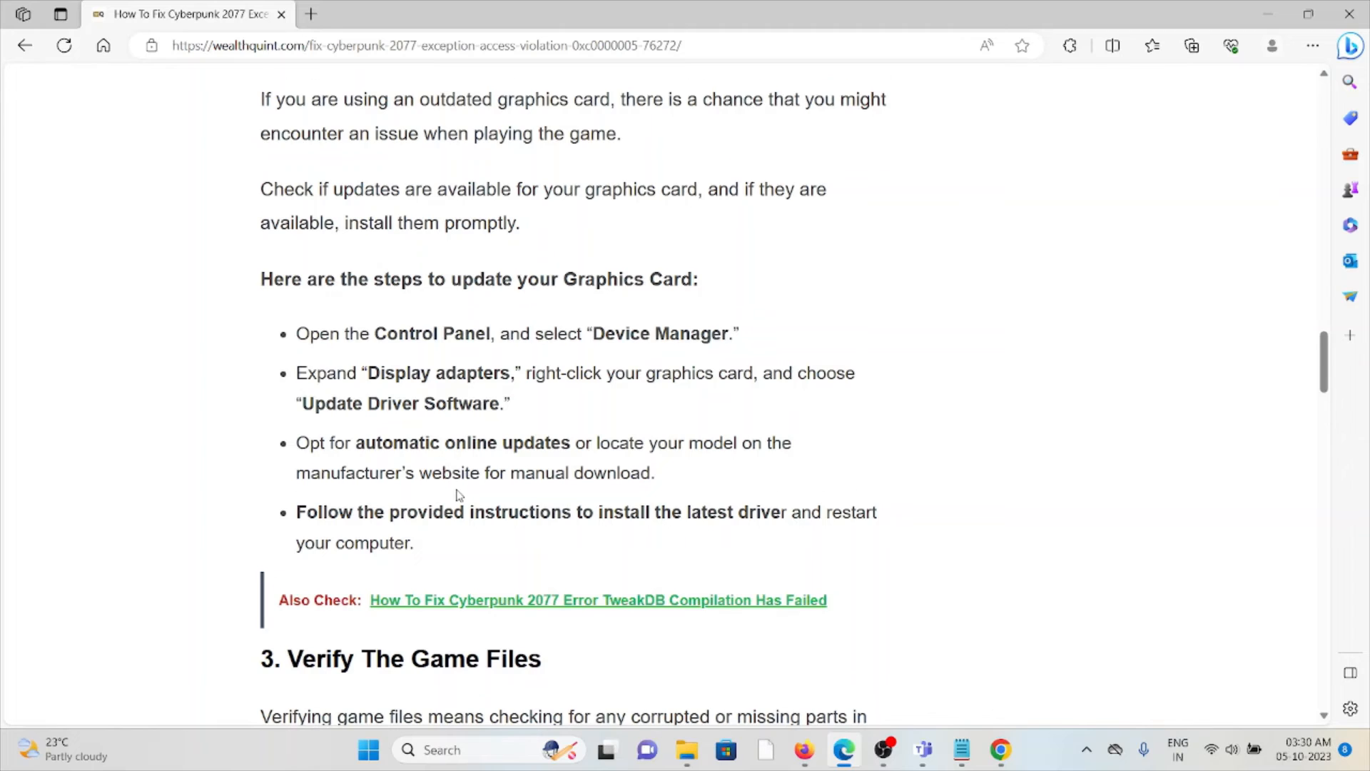
{"action": "scroll", "coordinate": [458, 491], "scroll_direction": "down", "scroll_amount": 4}
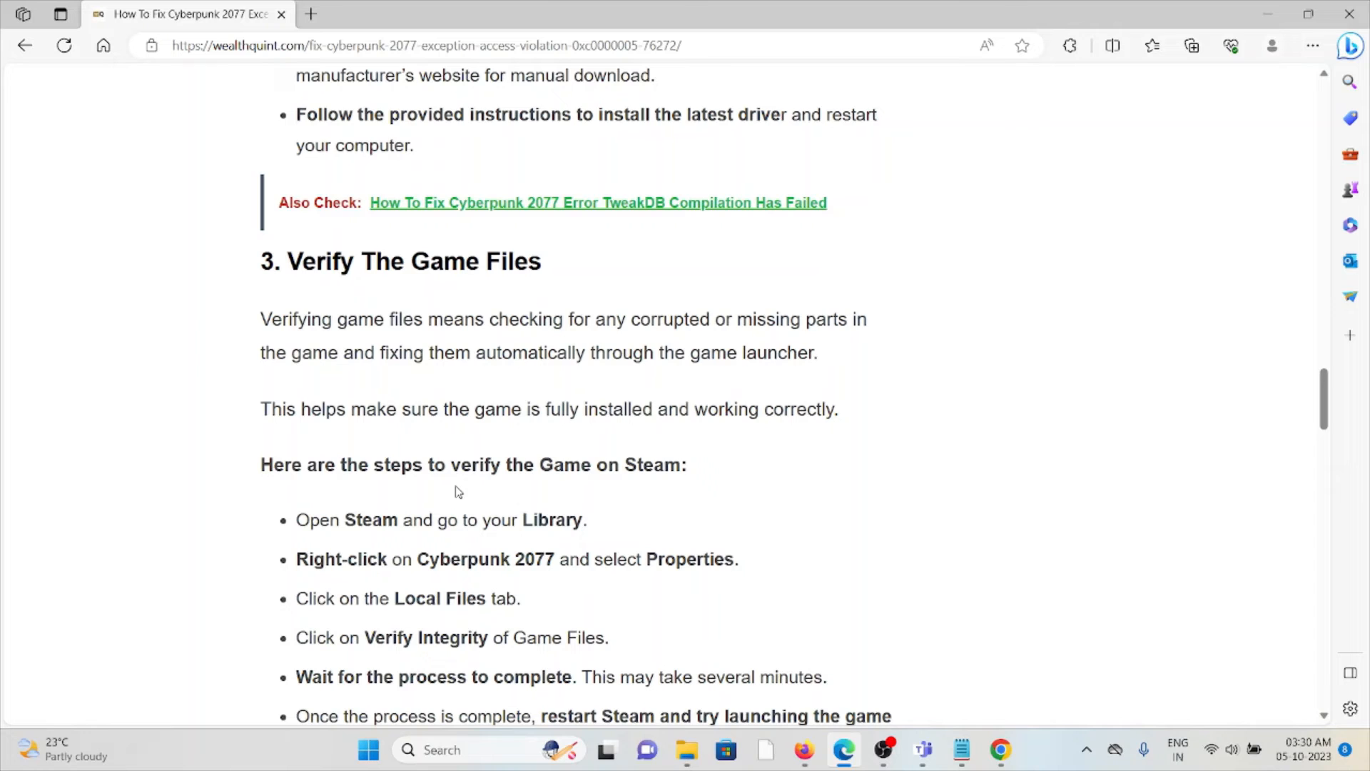
{"action": "scroll", "coordinate": [458, 492], "scroll_direction": "down", "scroll_amount": 2}
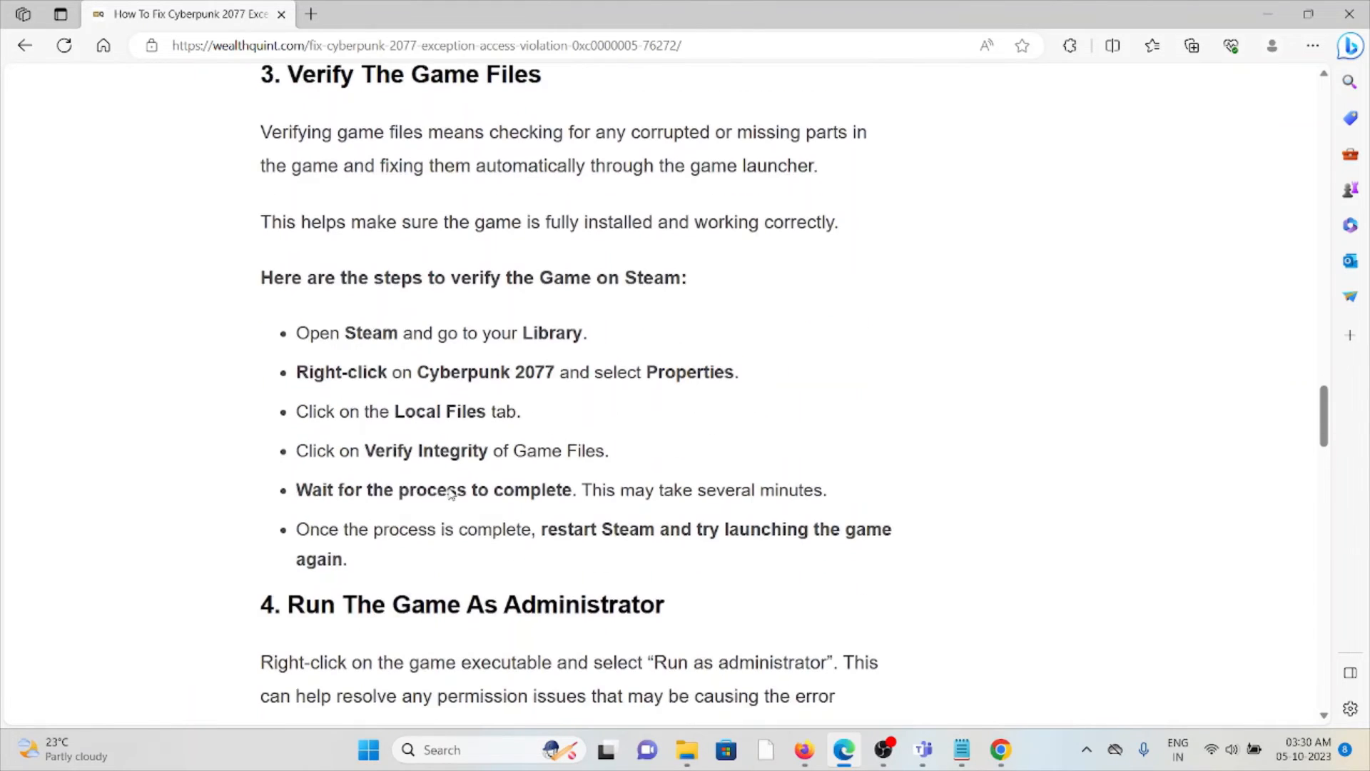
{"action": "scroll", "coordinate": [457, 492], "scroll_direction": "down", "scroll_amount": 1}
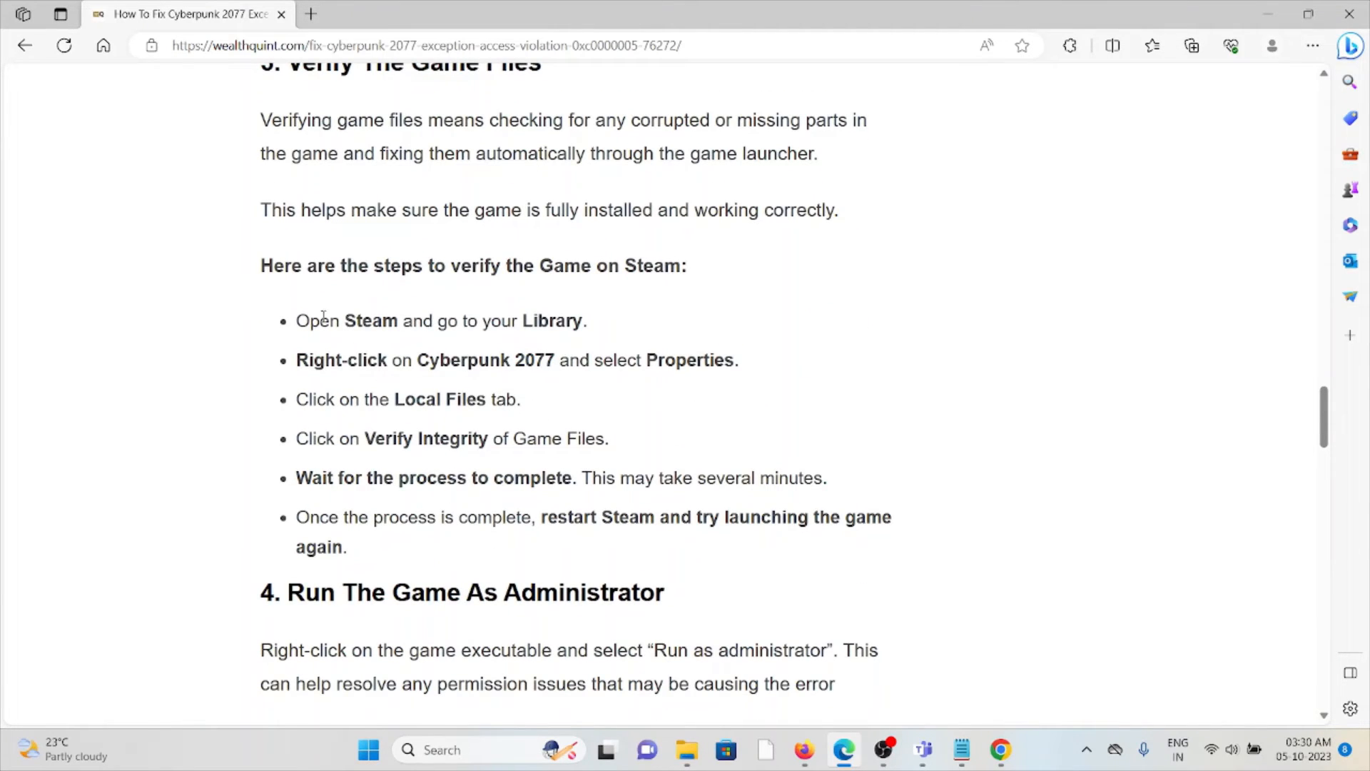
Highlight the six Steam game file verification steps, then clear the highlight.
{"action": "left_click_drag", "start_coordinate": [295, 314], "coordinate": [353, 551]}
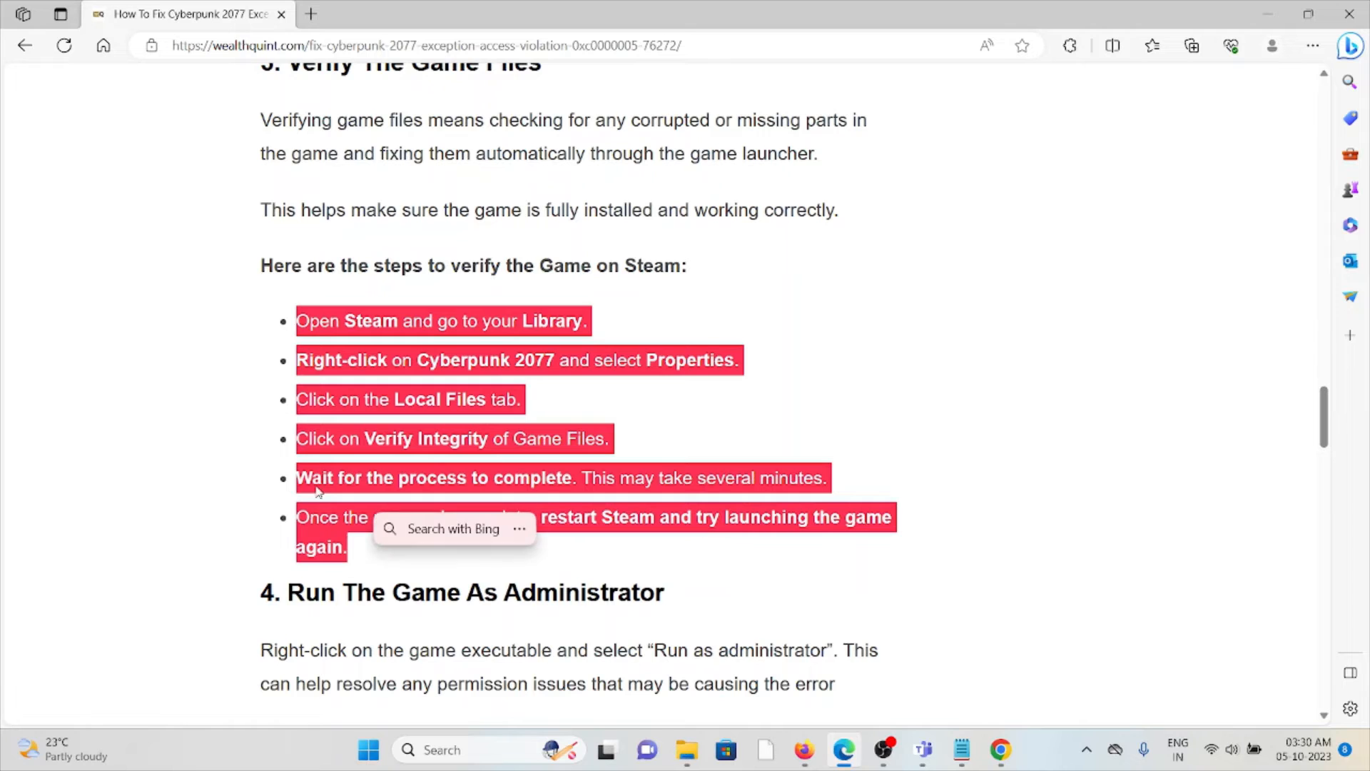
{"action": "left_click", "coordinate": [332, 472]}
{"action": "scroll", "coordinate": [353, 444], "scroll_direction": "down", "scroll_amount": 1}
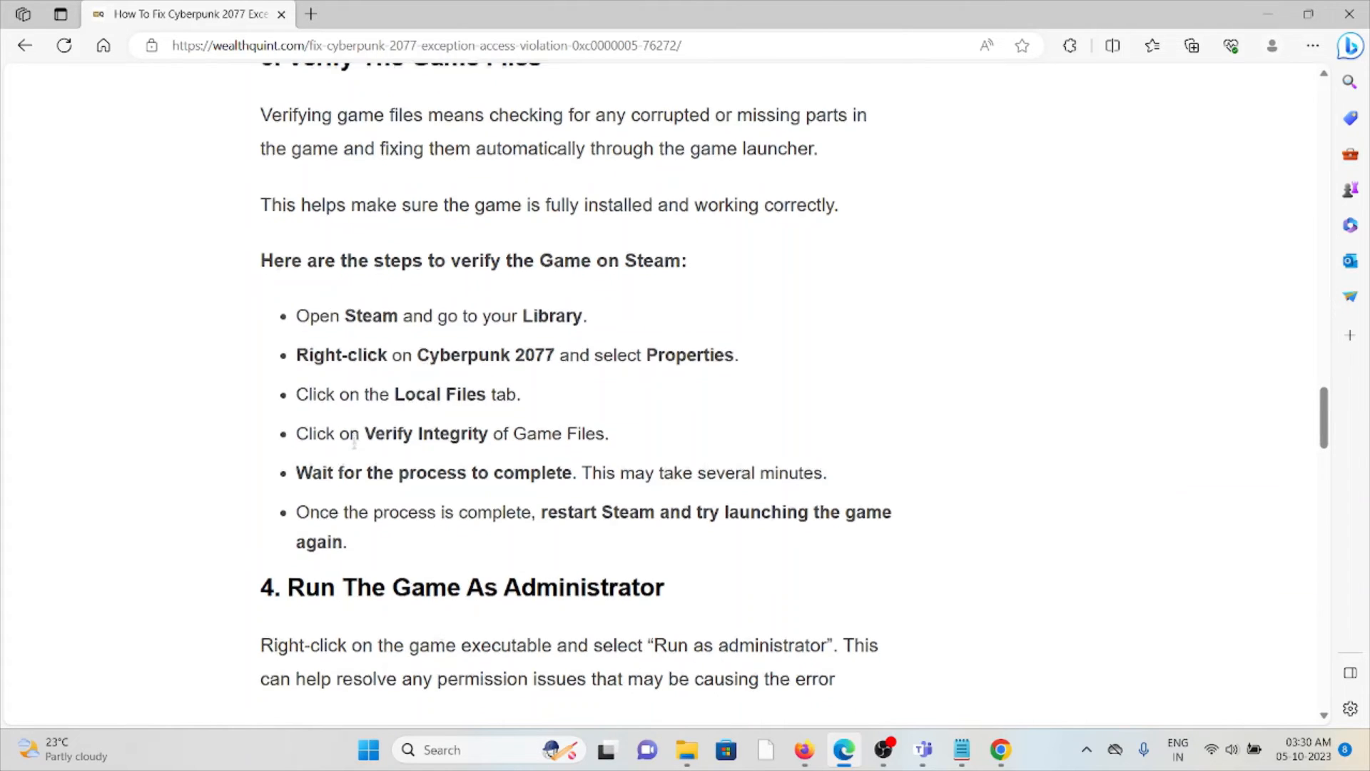
{"action": "scroll", "coordinate": [353, 443], "scroll_direction": "down", "scroll_amount": 2}
{"action": "scroll", "coordinate": [353, 443], "scroll_direction": "down", "scroll_amount": 2}
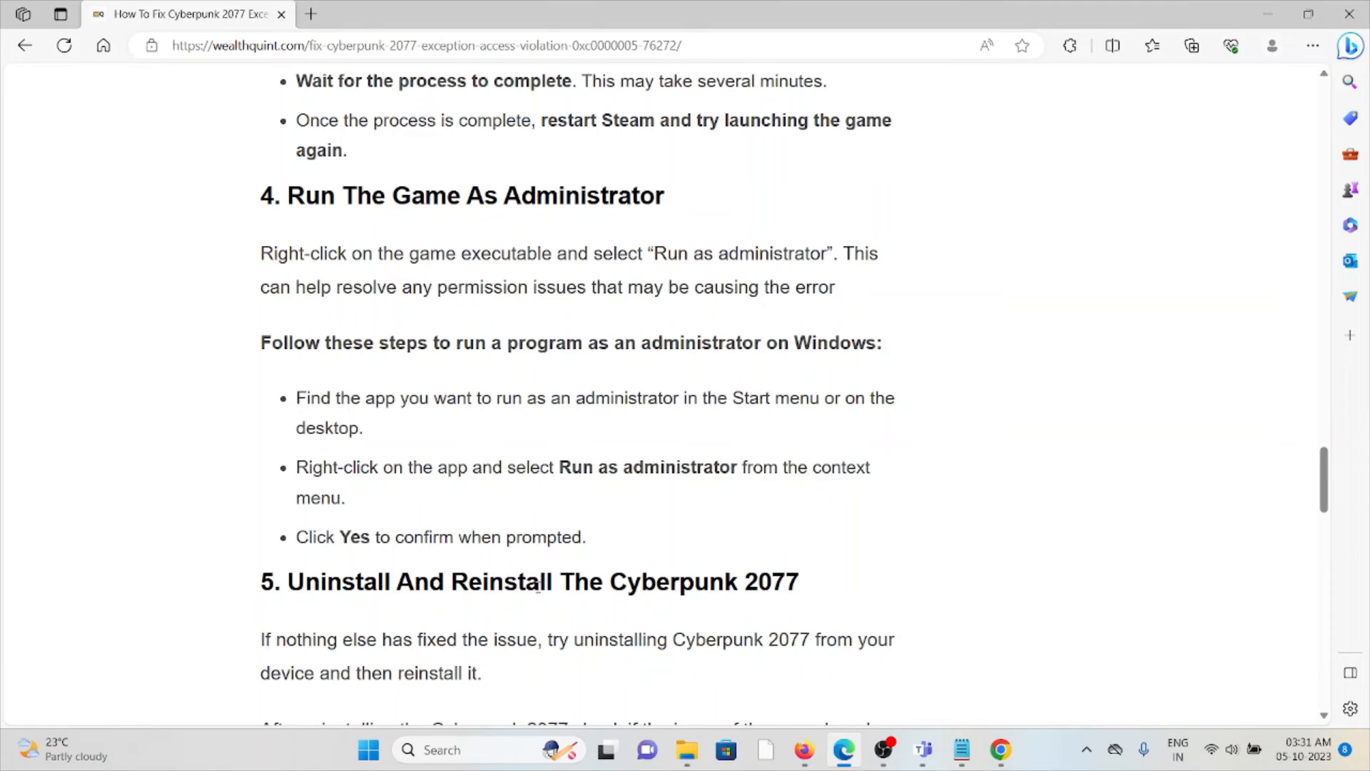
{"action": "scroll", "coordinate": [538, 592], "scroll_direction": "down", "scroll_amount": 1}
{"action": "scroll", "coordinate": [527, 588], "scroll_direction": "down", "scroll_amount": 1}
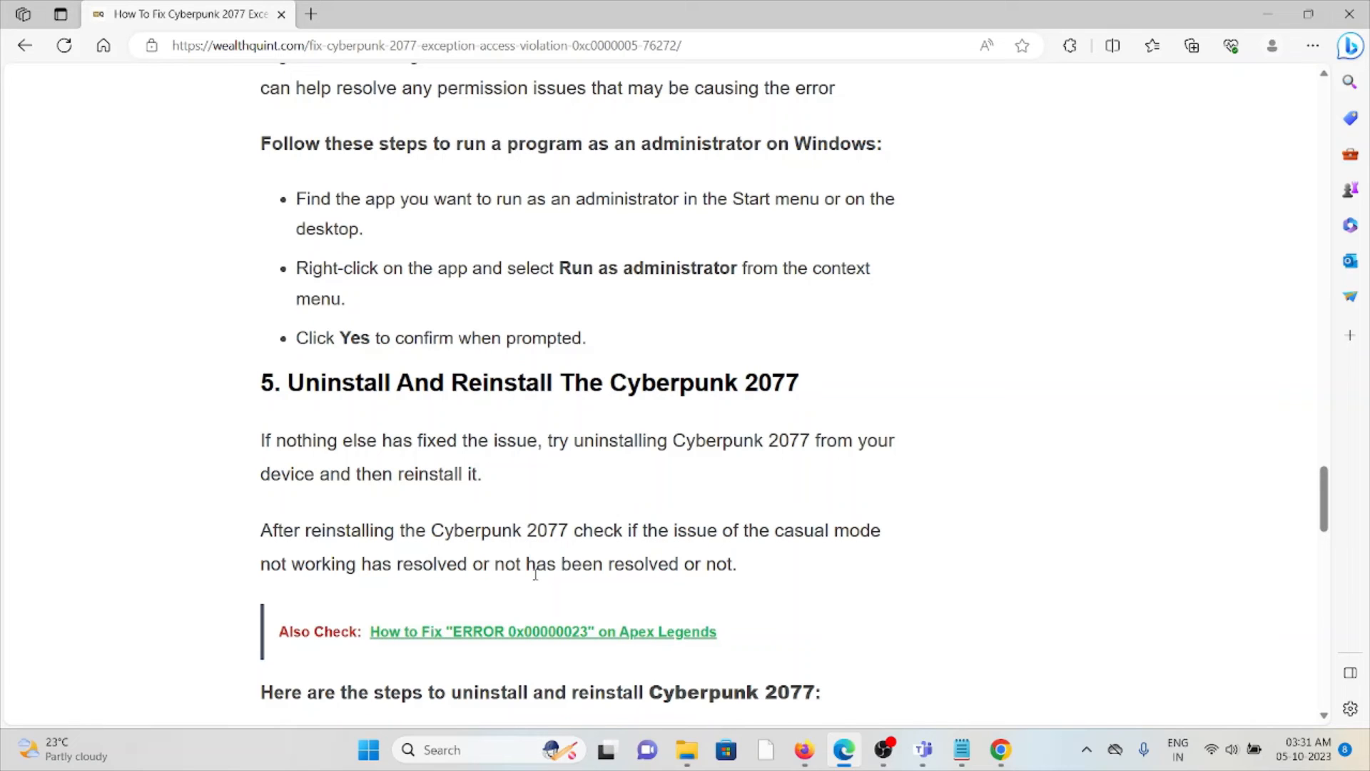
{"action": "scroll", "coordinate": [536, 574], "scroll_direction": "down", "scroll_amount": 2}
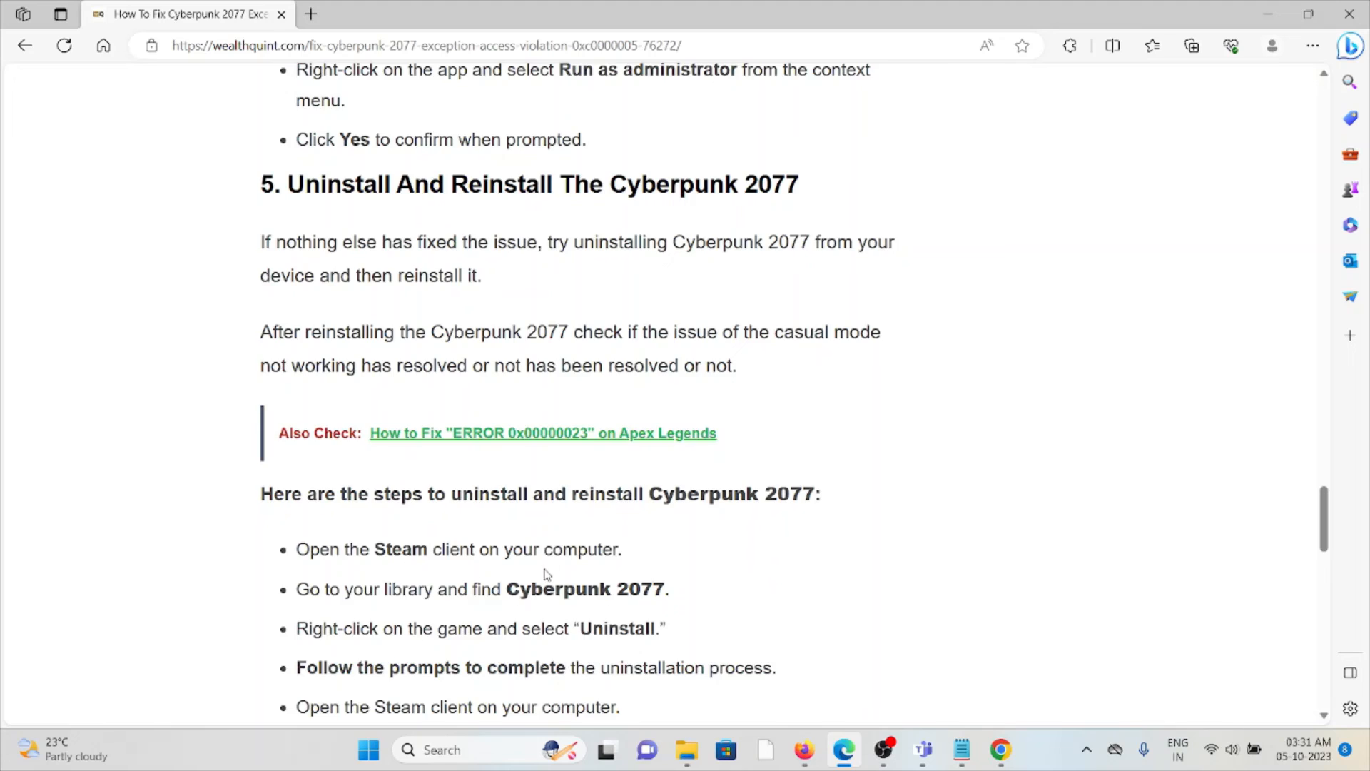
{"action": "scroll", "coordinate": [536, 576], "scroll_direction": "down", "scroll_amount": 3}
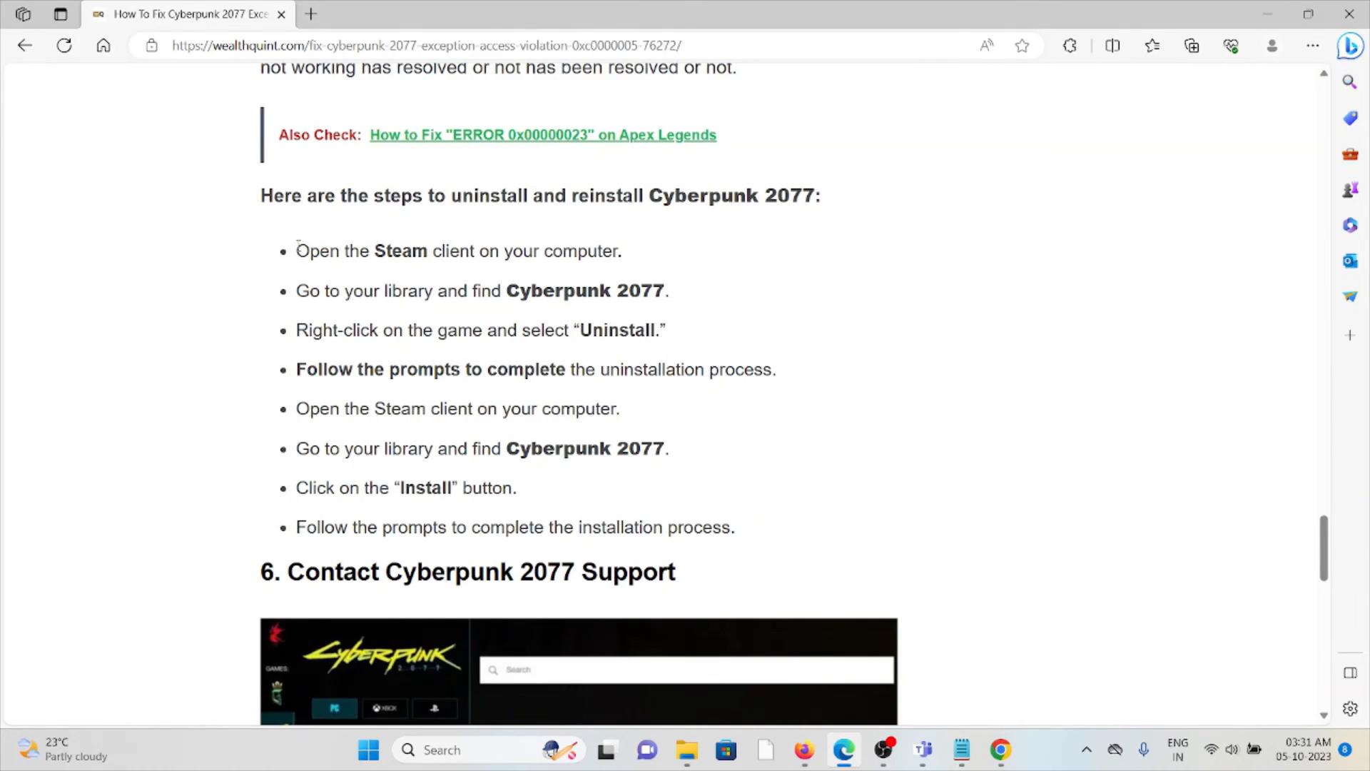
Highlight the eight Cyberpunk 2077 uninstall and reinstall steps, then clear the highlight.
{"action": "left_click_drag", "start_coordinate": [297, 251], "coordinate": [739, 529]}
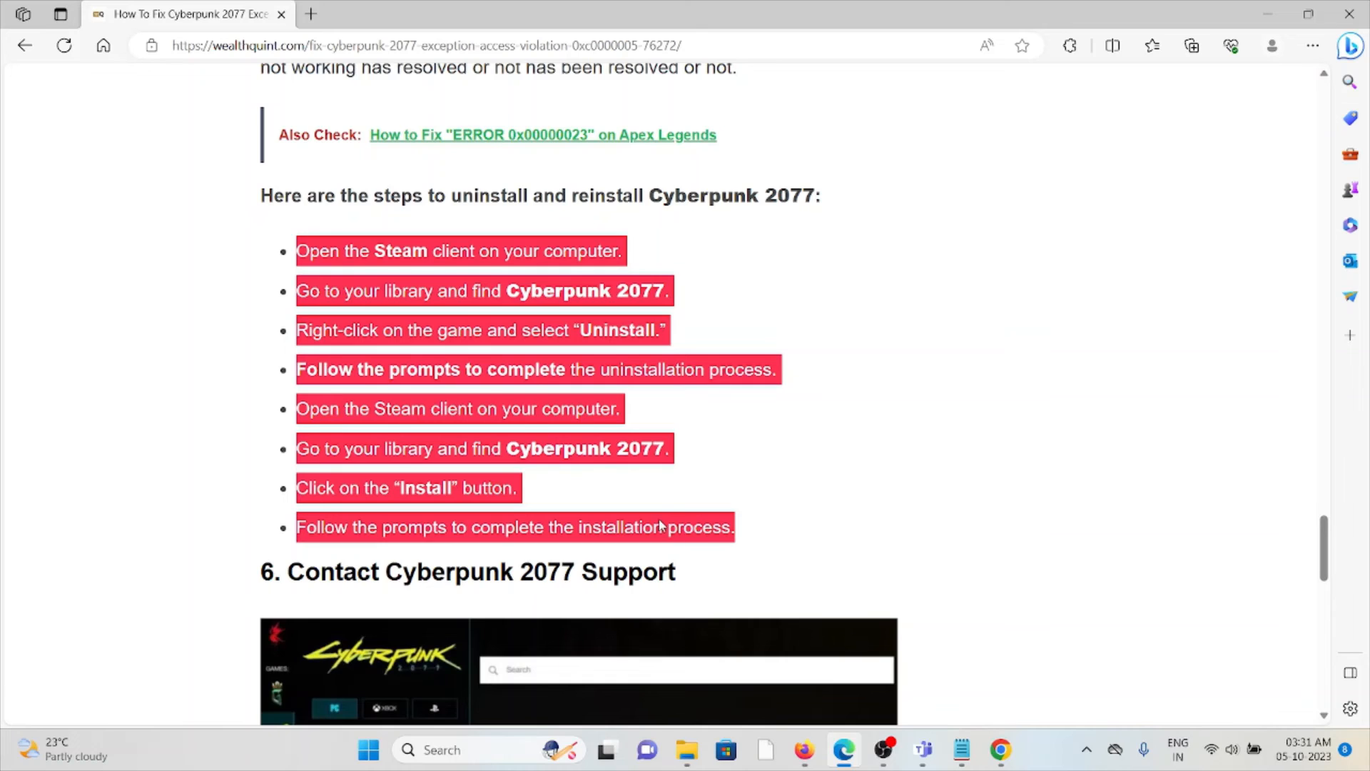
{"action": "left_click", "coordinate": [661, 448]}
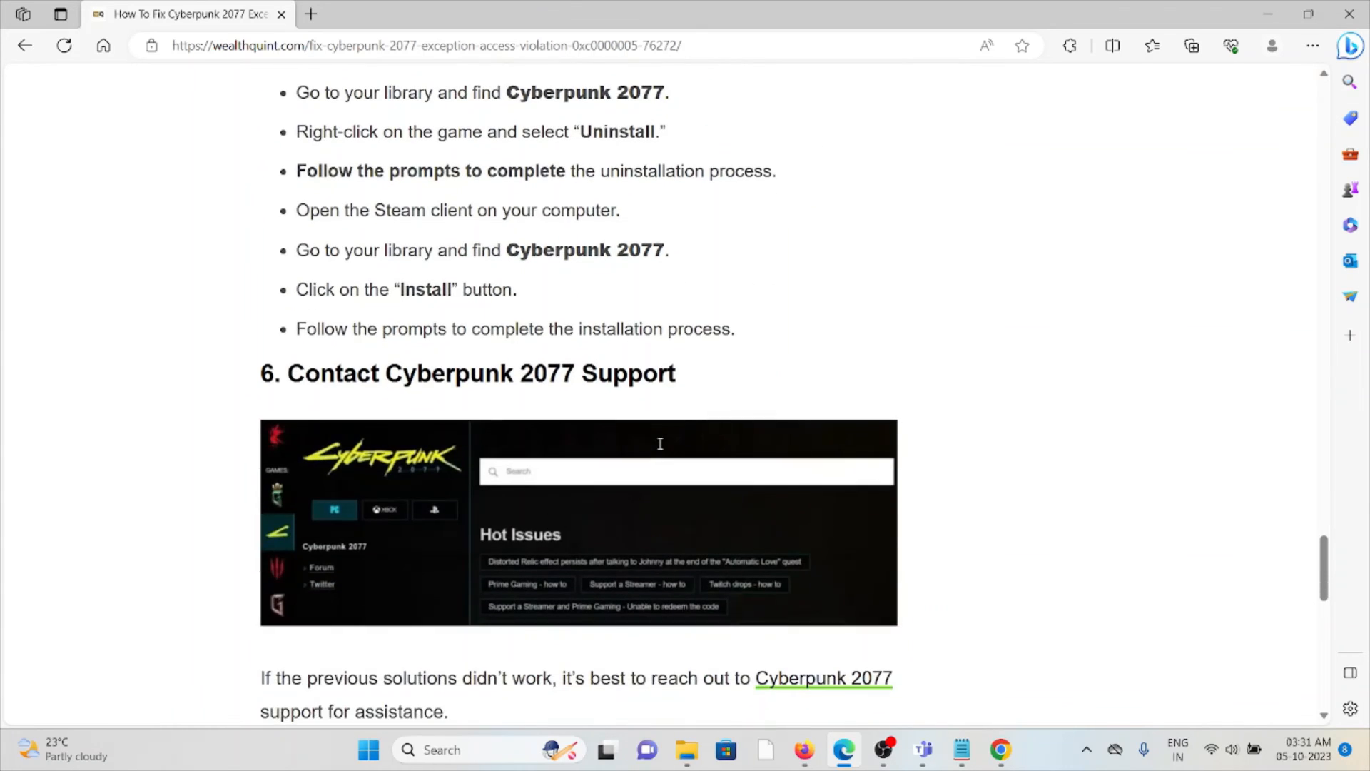
{"action": "scroll", "coordinate": [661, 443], "scroll_direction": "down", "scroll_amount": 1}
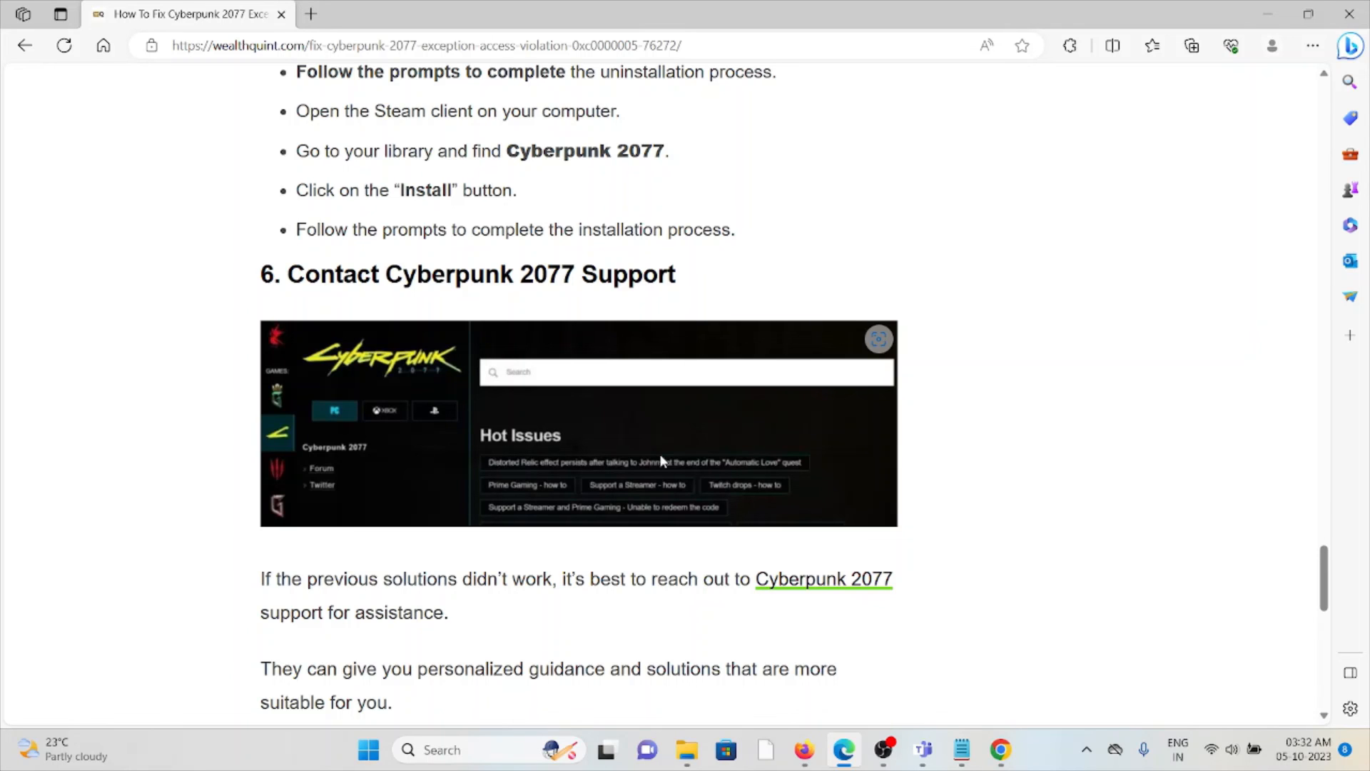
{"action": "scroll", "coordinate": [635, 421], "scroll_direction": "down", "scroll_amount": 2}
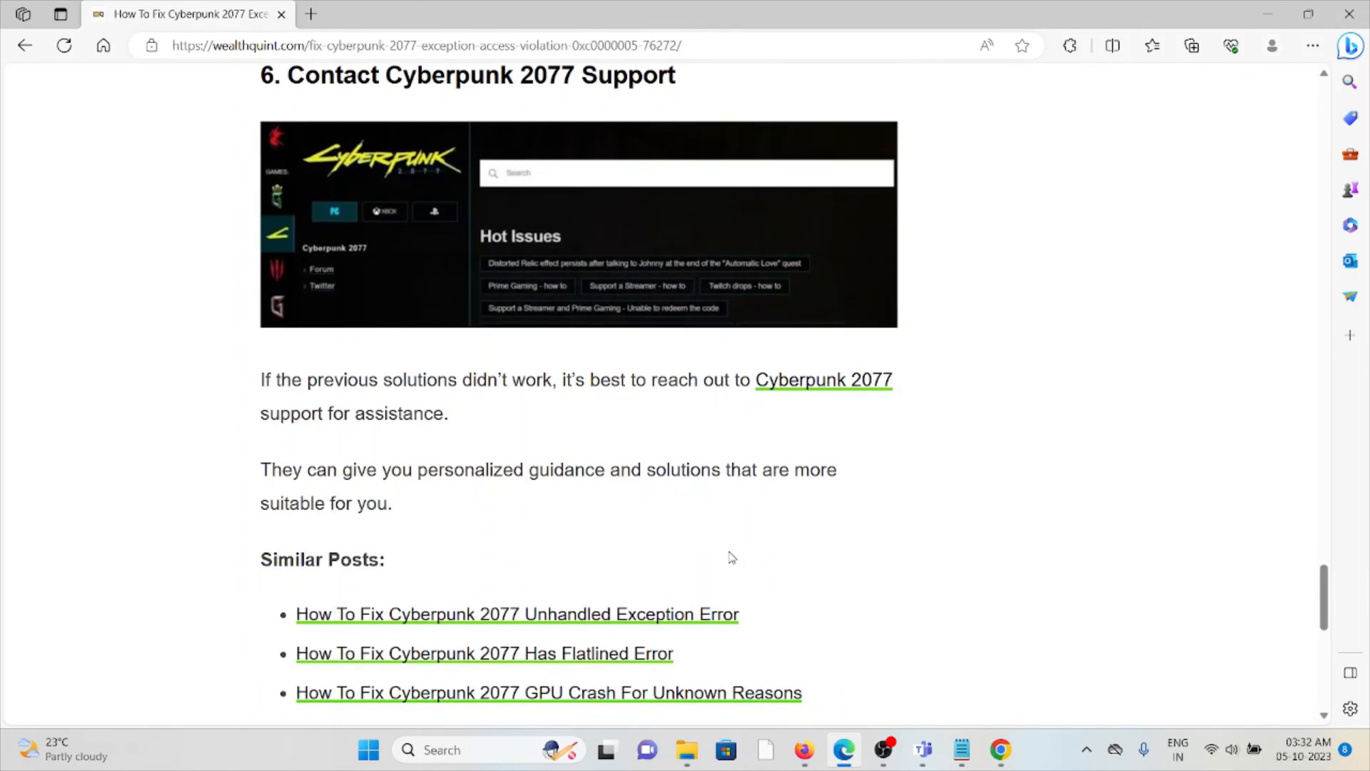